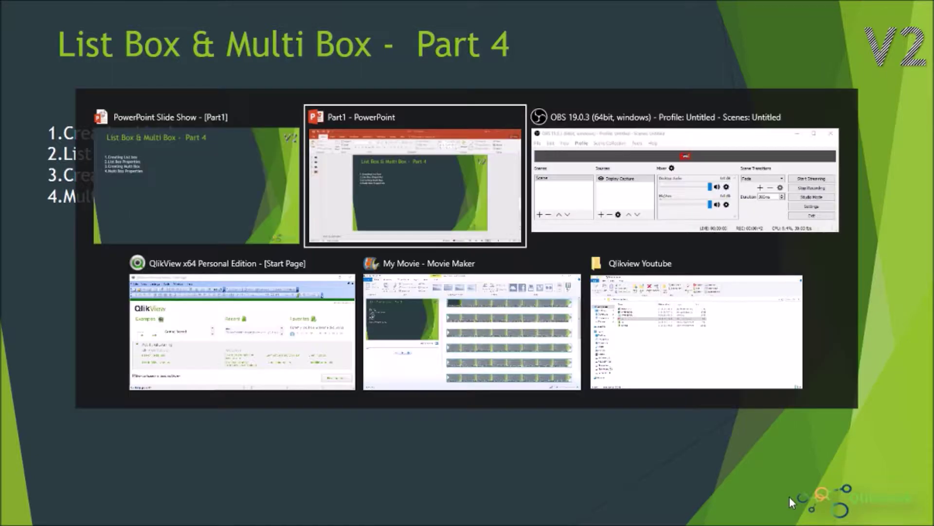
# - Switch to QlikView maximized, open sAMPLE1, and select the last_name and Product list boxes
pyautogui.hotkey('alt', 'Tab')
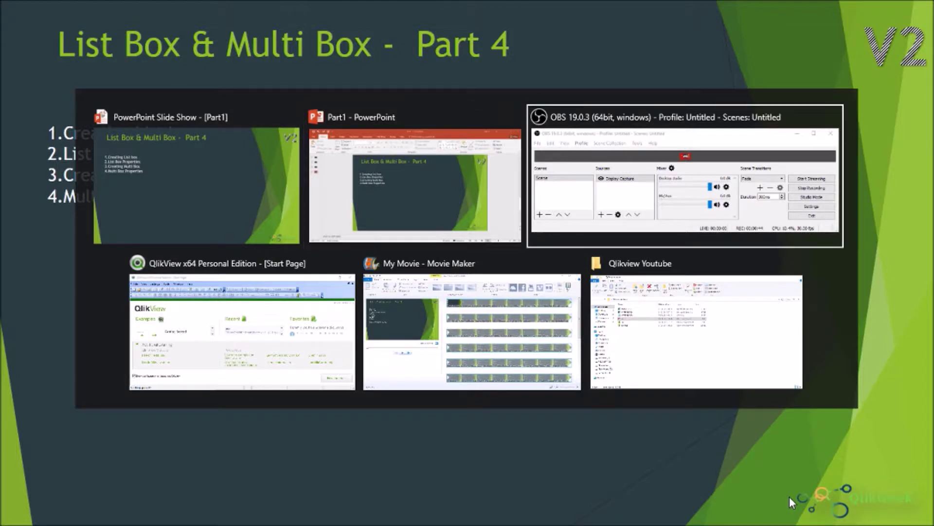
pyautogui.hotkey('alt', 'Tab')
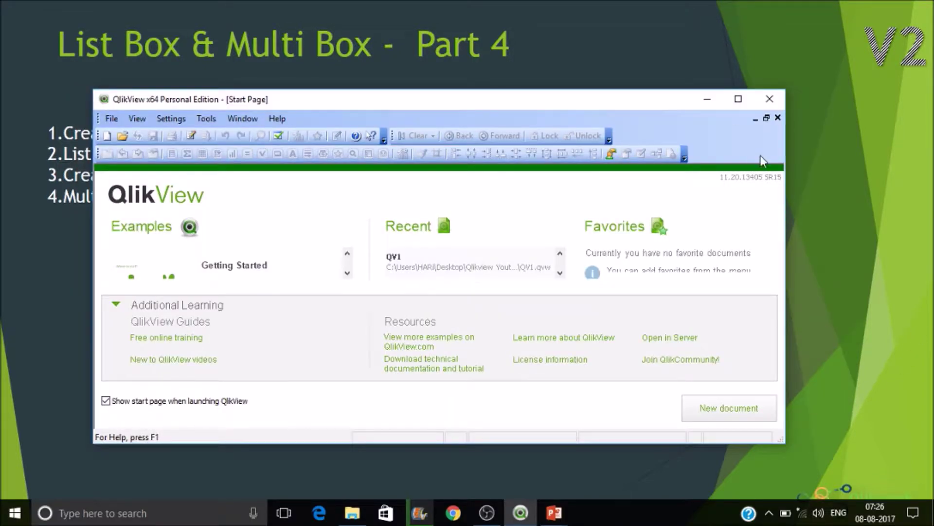
pyautogui.click(733, 99)
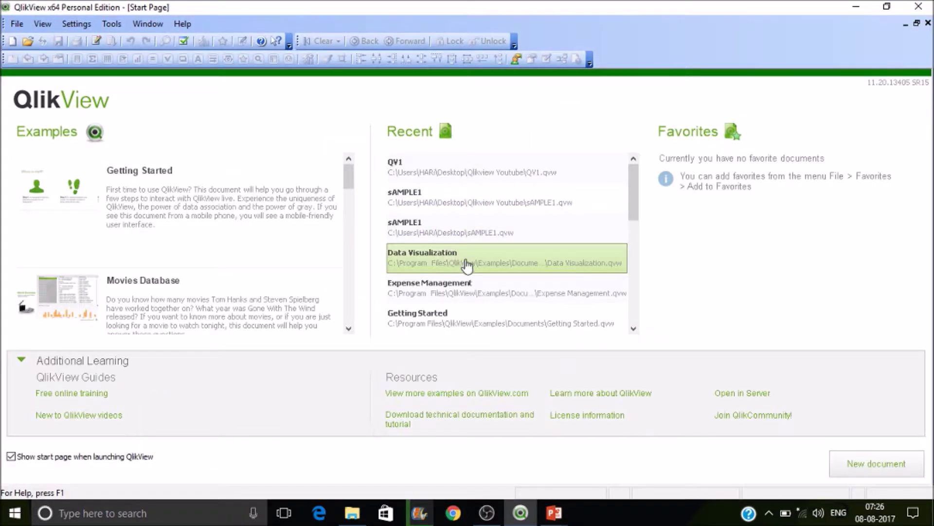
pyautogui.click(492, 191)
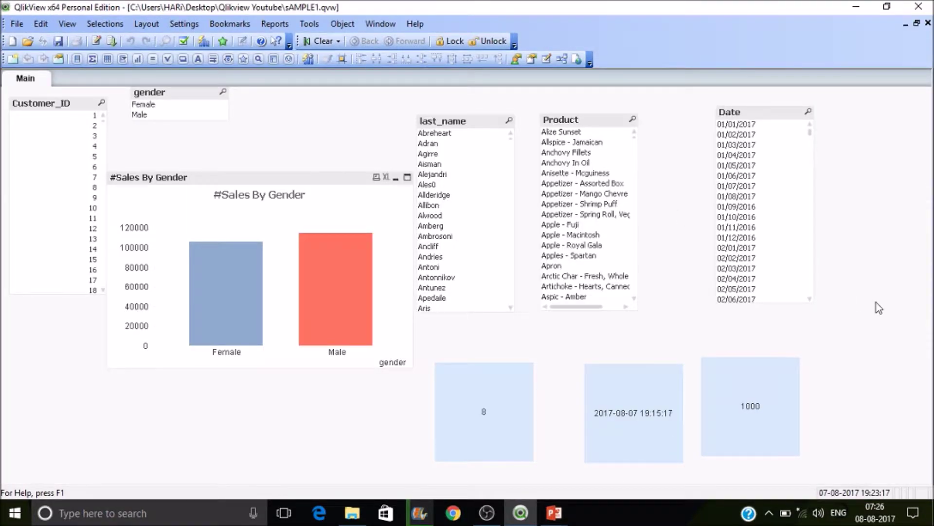
pyautogui.moveTo(854, 369); pyautogui.dragTo(411, 109)
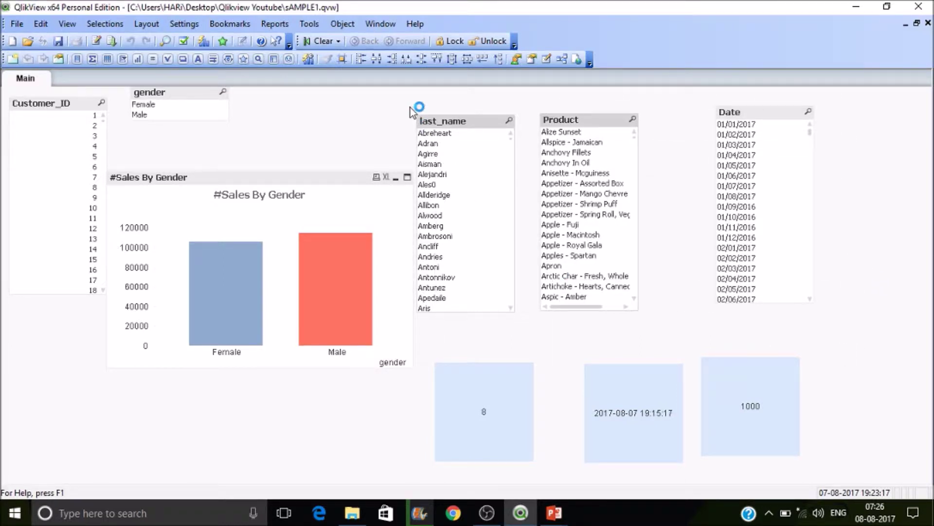
# - Delete the last_name, Product and Date list boxes from the Main sheet
pyautogui.press('Delete')
pyautogui.click(444, 282)
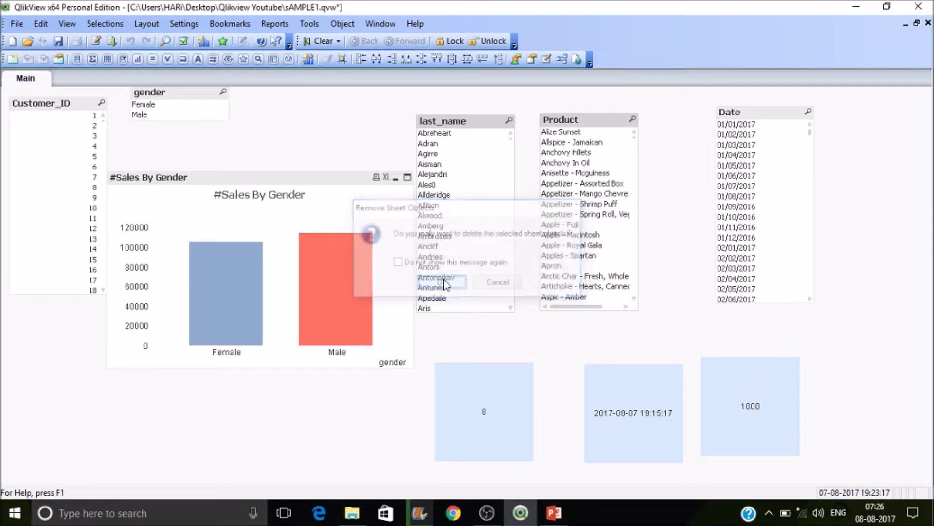
pyautogui.click(763, 112)
pyautogui.press('Delete')
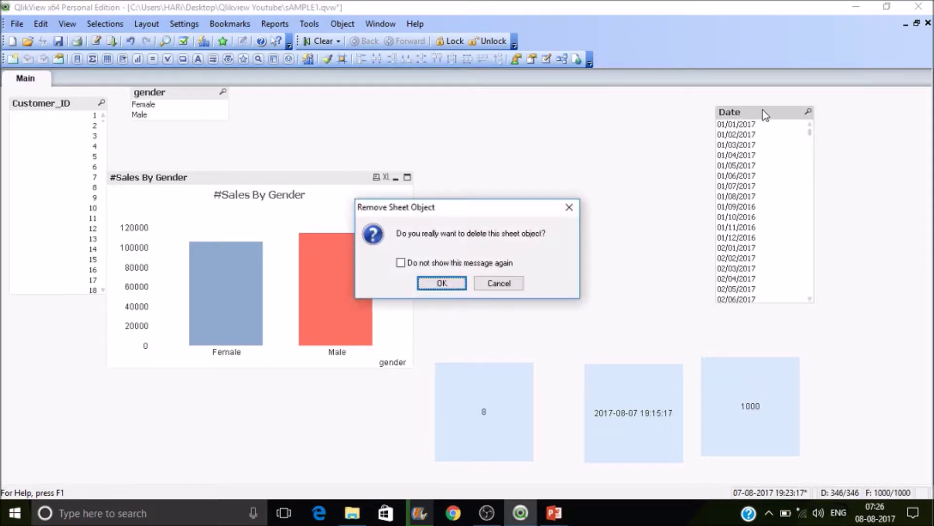
pyautogui.click(444, 281)
# - Delete the Customer_ID and gender list boxes as well
pyautogui.click(74, 104)
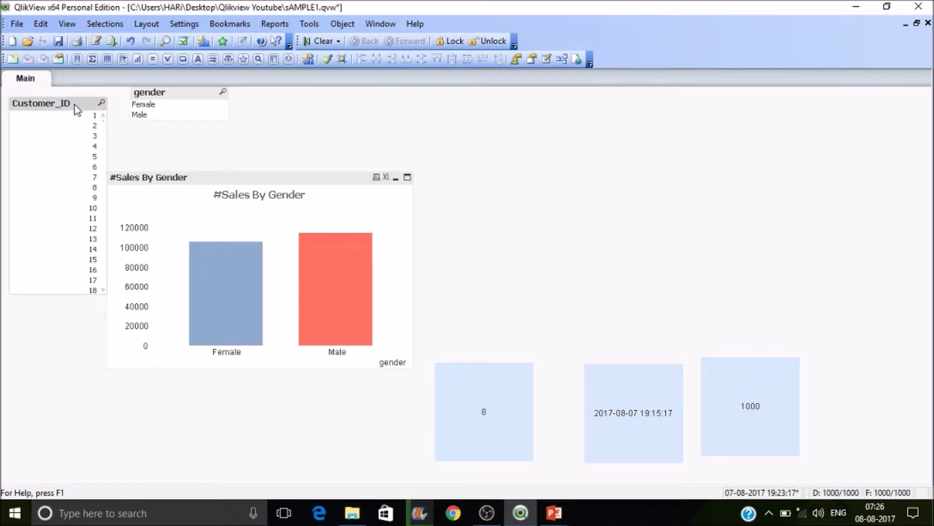
pyautogui.press('Delete')
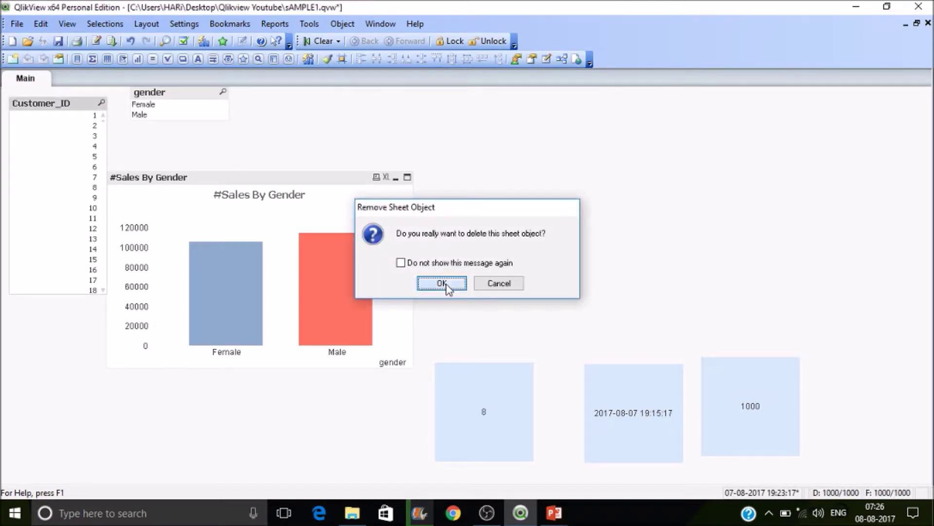
pyautogui.click(444, 283)
pyautogui.moveTo(165, 98); pyautogui.dragTo(538, 129)
pyautogui.rightClick(539, 129)
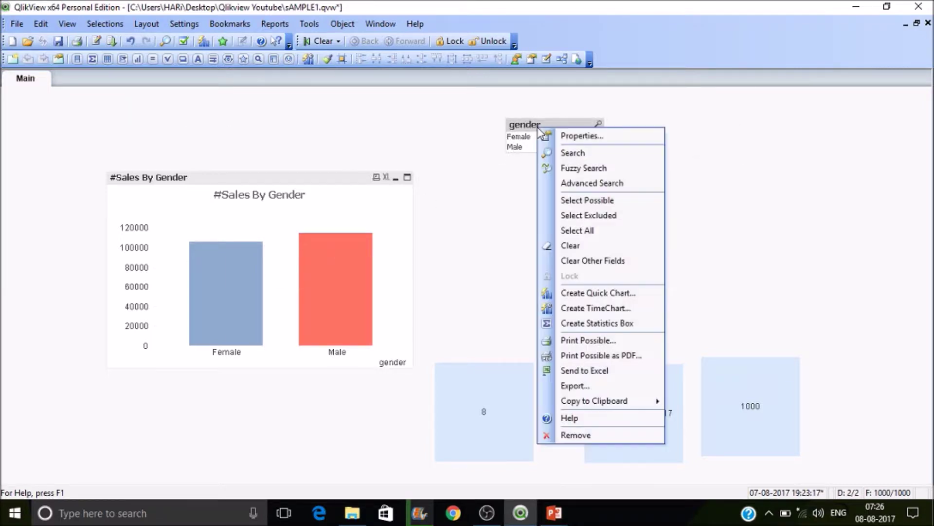
pyautogui.click(602, 435)
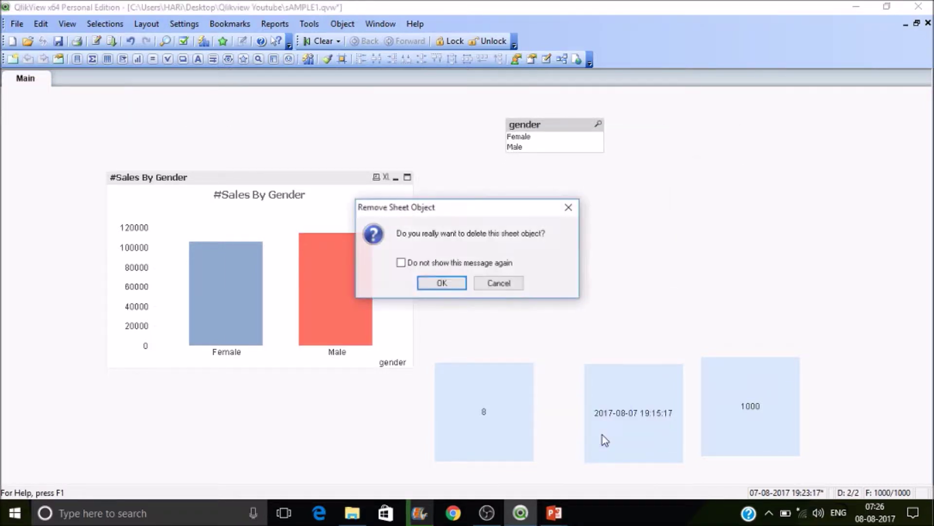
pyautogui.click(450, 283)
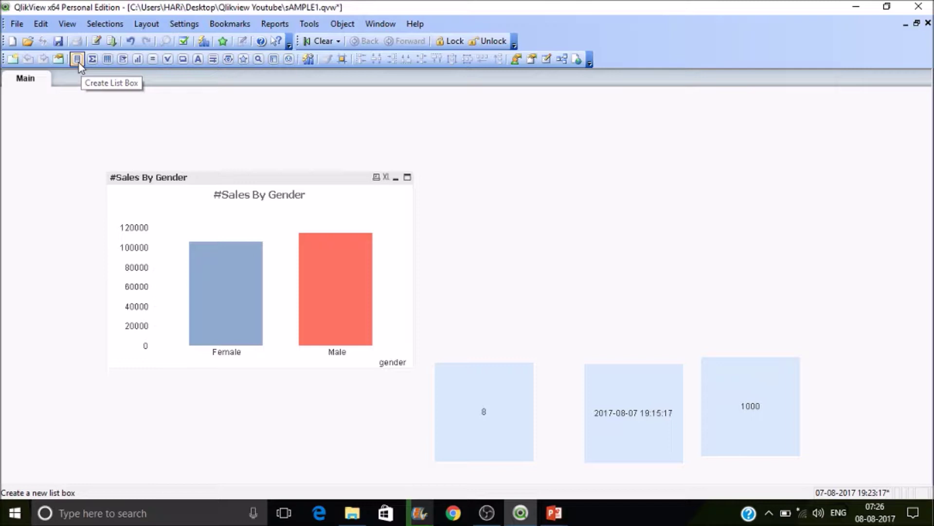
# - Create a new list box titled 'Gender' on the gender field
pyautogui.rightClick(507, 129)
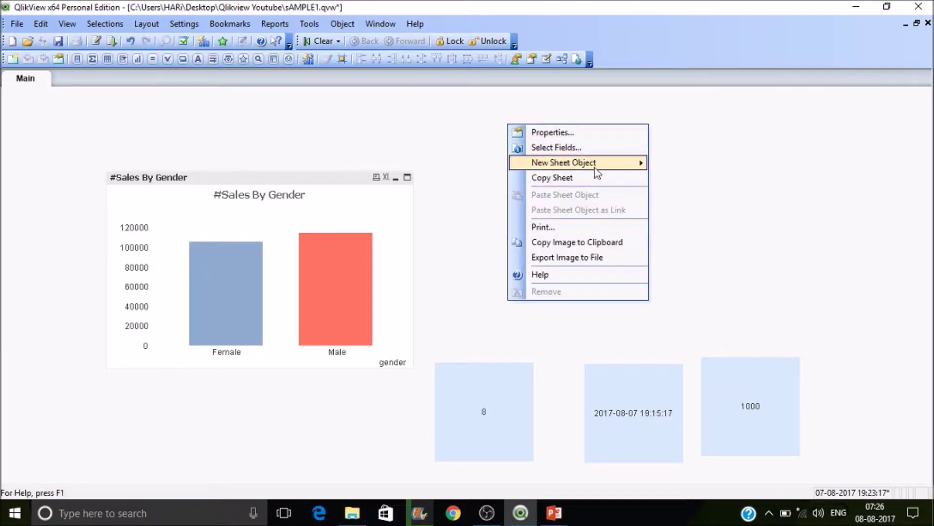
pyautogui.moveTo(594, 167)
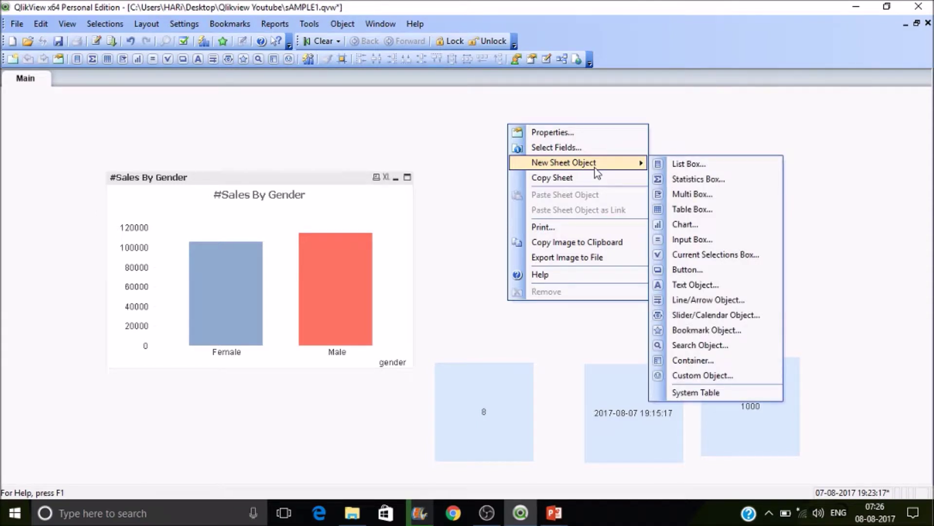
pyautogui.click(717, 171)
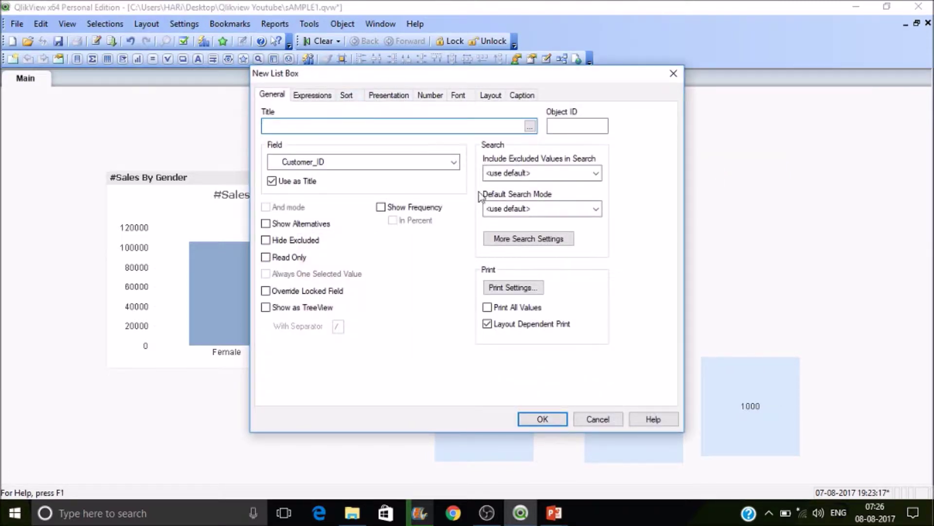
pyautogui.write('Gender')
pyautogui.click(376, 163)
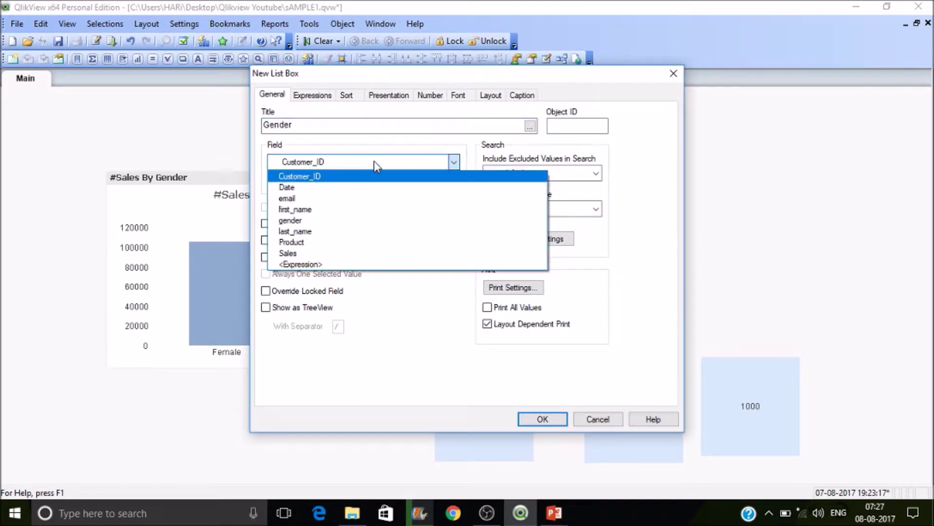
pyautogui.click(355, 221)
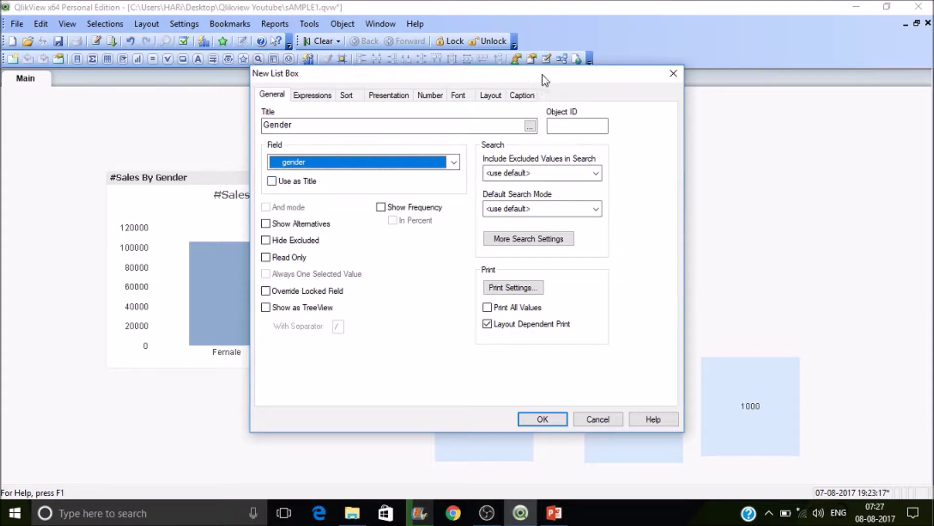
pyautogui.click(581, 132)
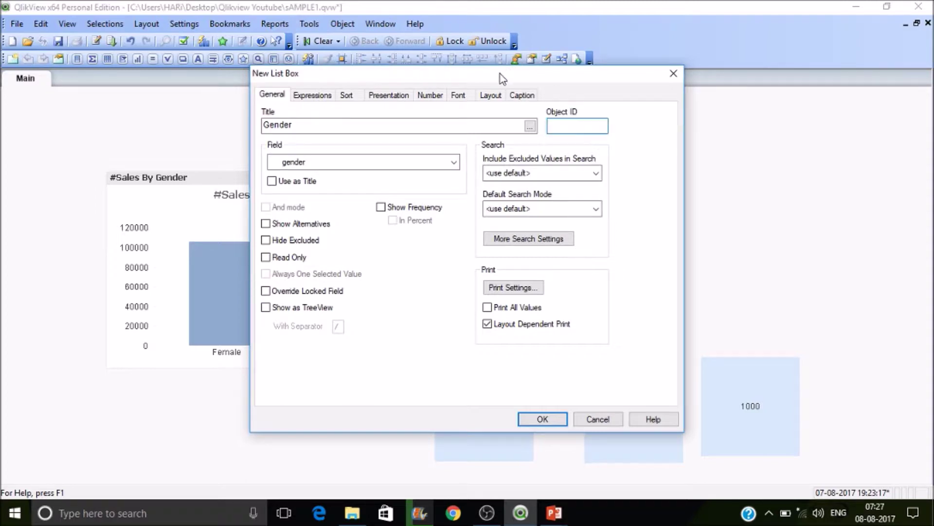
pyautogui.moveTo(500, 74); pyautogui.dragTo(669, 110)
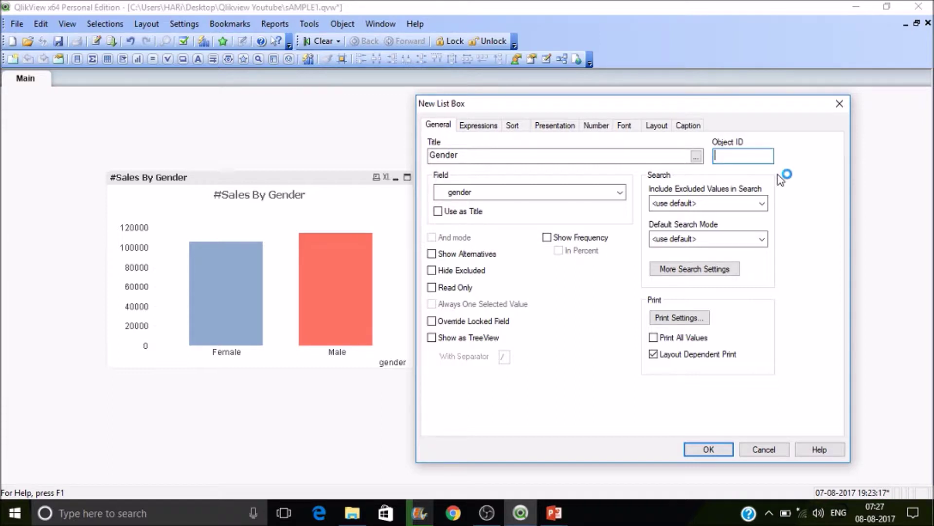
pyautogui.click(711, 450)
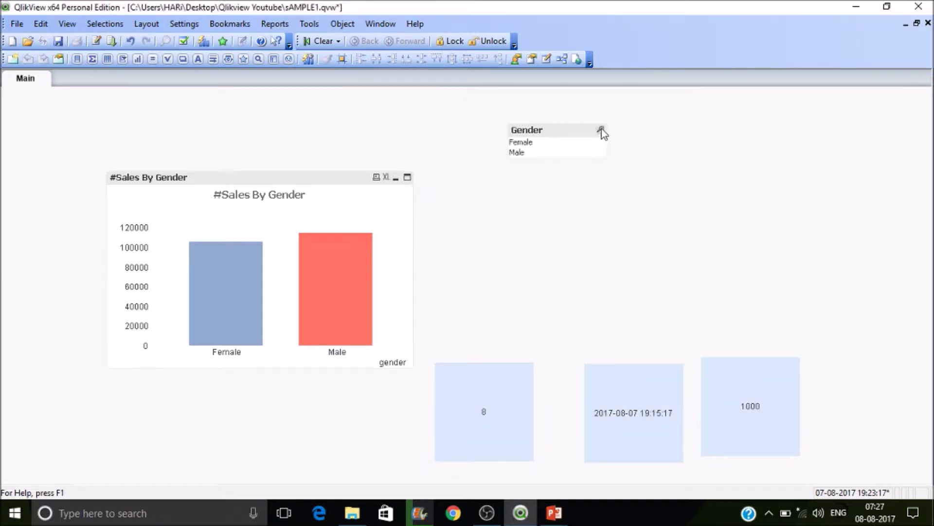
# - Test the Gender list search with 'fe', then clear the search
pyautogui.click(559, 133)
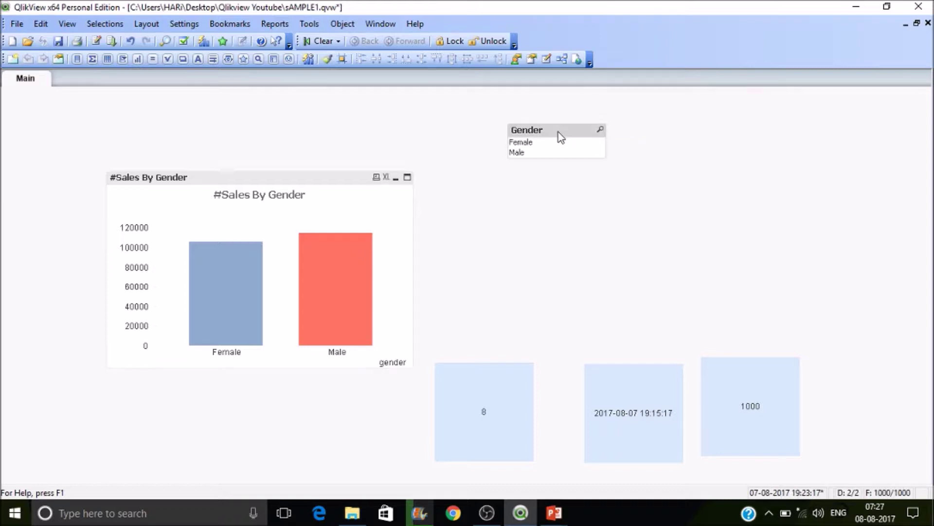
pyautogui.write('fe')
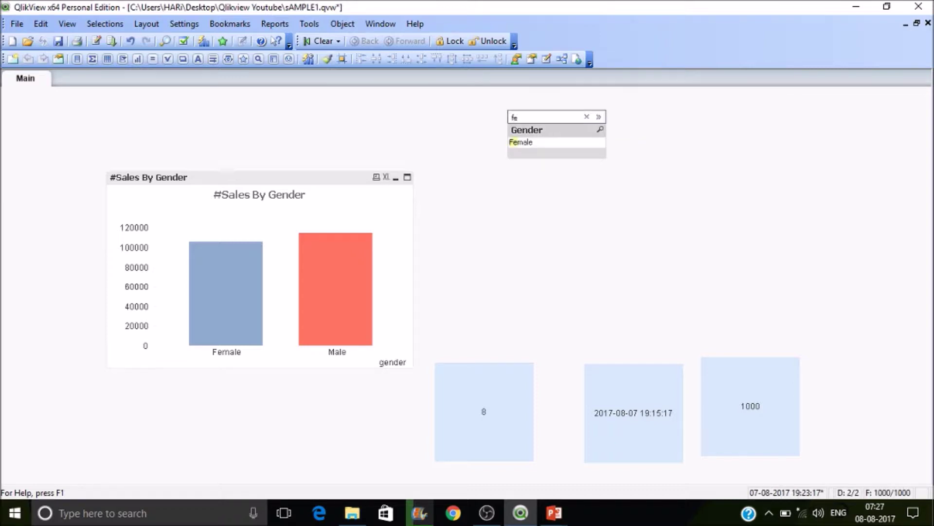
pyautogui.click(587, 116)
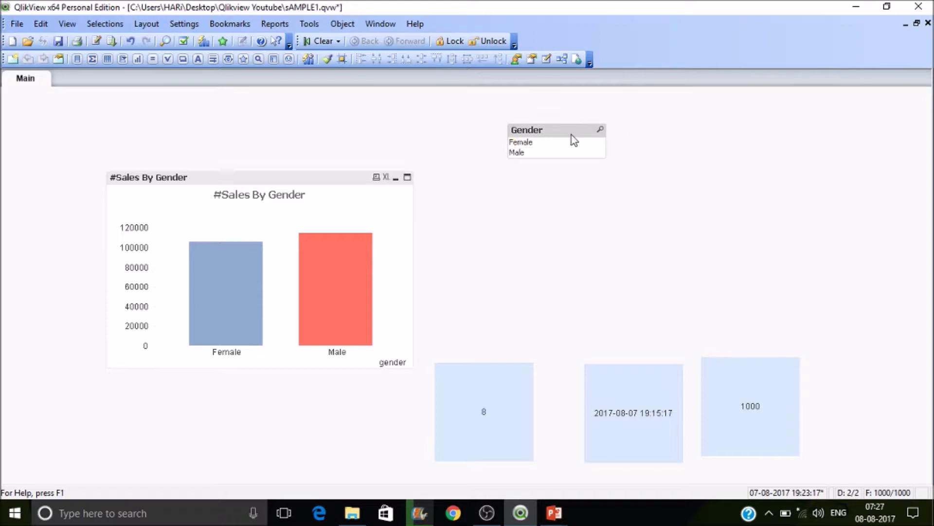
pyautogui.rightClick(573, 137)
# - Turn on Show Alternatives for the Gender list box
pyautogui.click(596, 143)
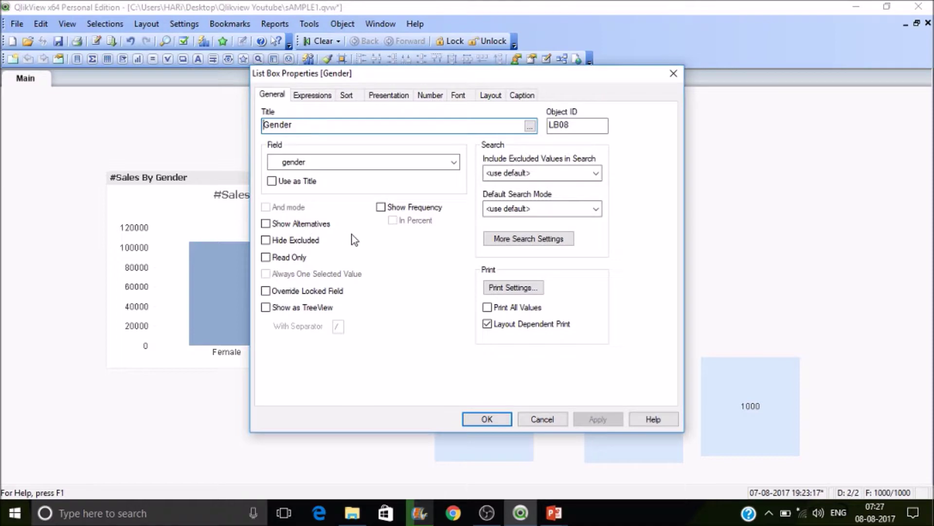
pyautogui.click(319, 224)
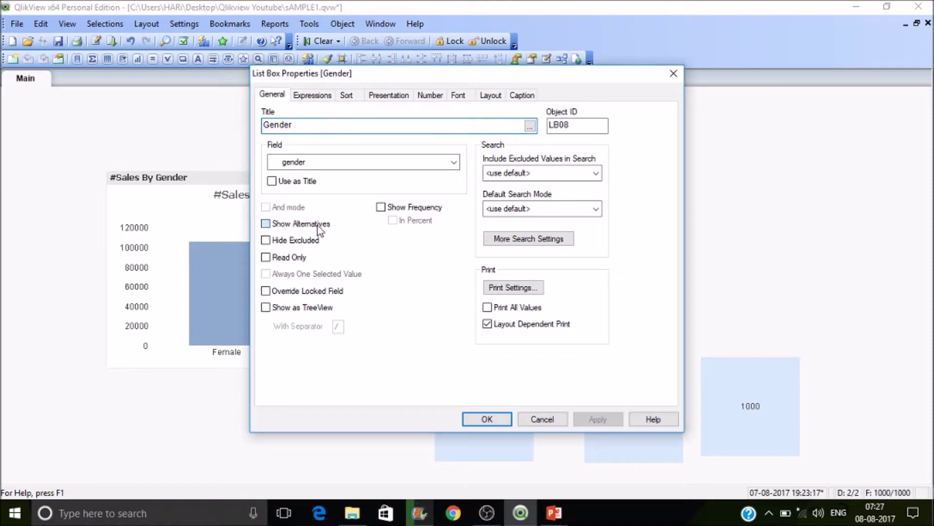
pyautogui.click(487, 419)
# - Turn Show Alternatives off and enable Show Frequency (Female 482, Male 518)
pyautogui.rightClick(561, 157)
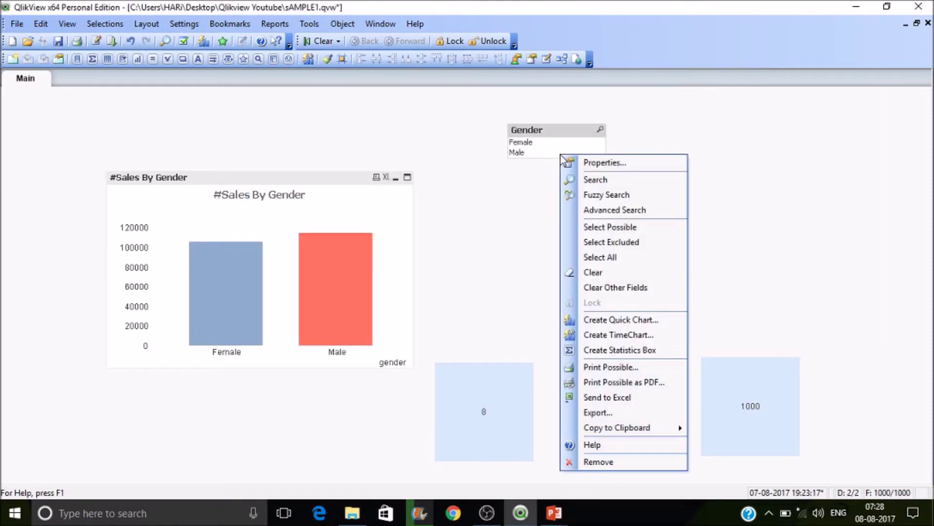
pyautogui.click(569, 162)
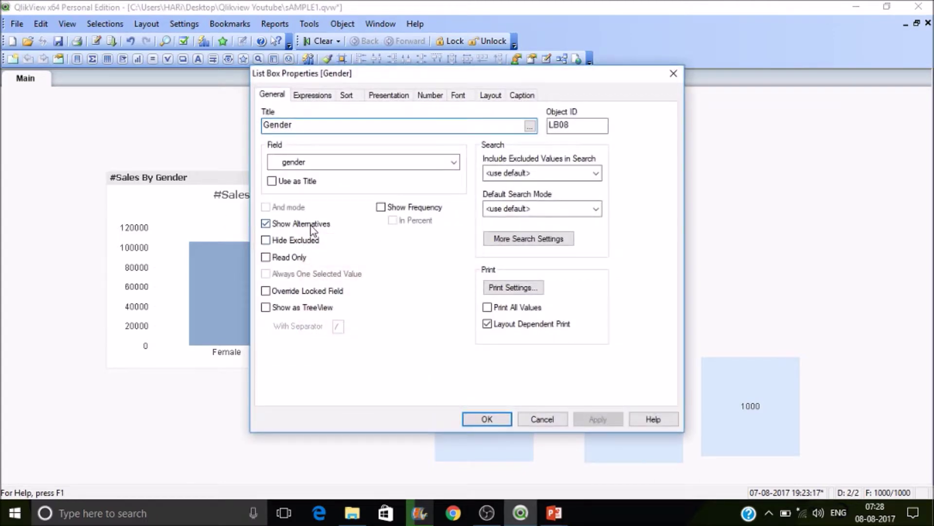
pyautogui.click(312, 227)
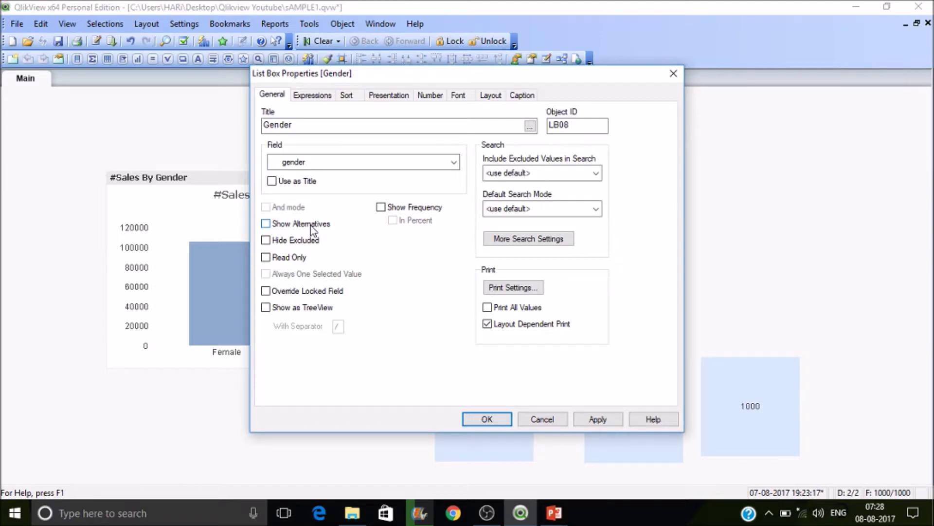
pyautogui.click(431, 208)
pyautogui.click(487, 419)
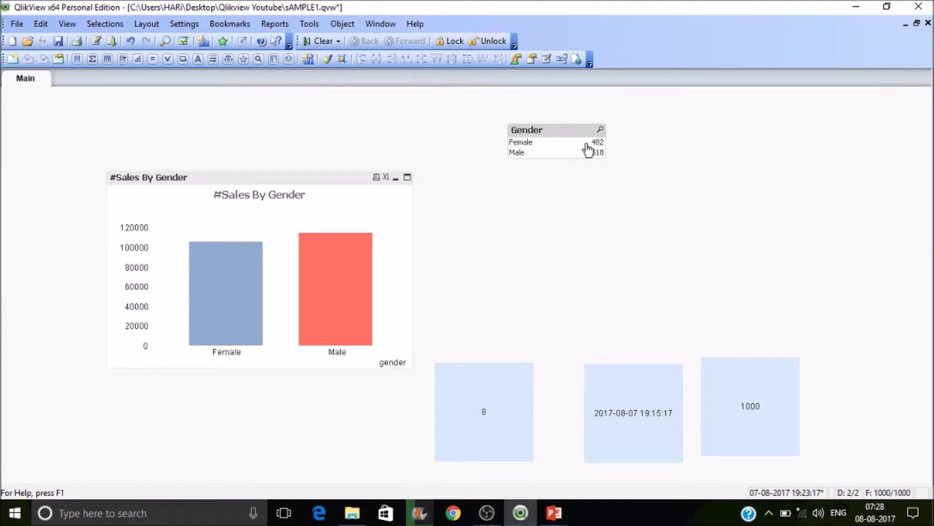
# - Show the Gender frequencies In Percent
pyautogui.rightClick(534, 154)
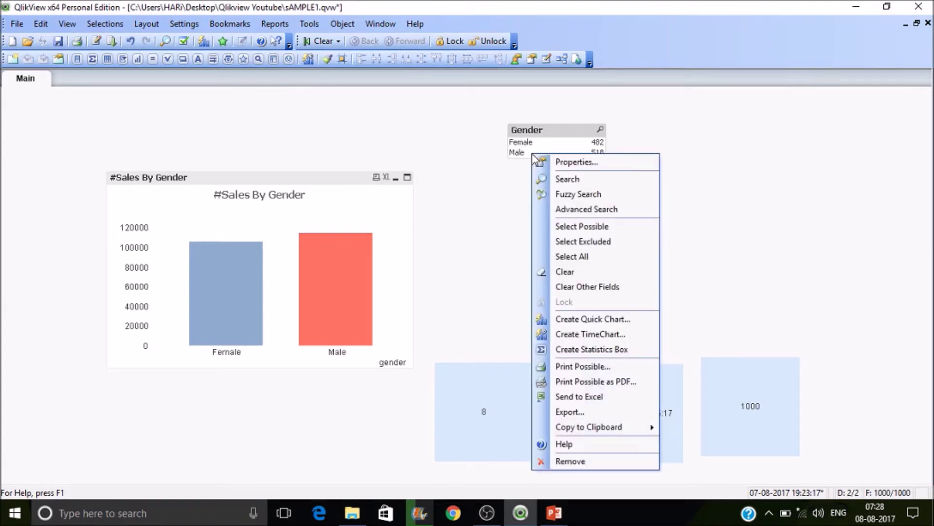
pyautogui.click(539, 162)
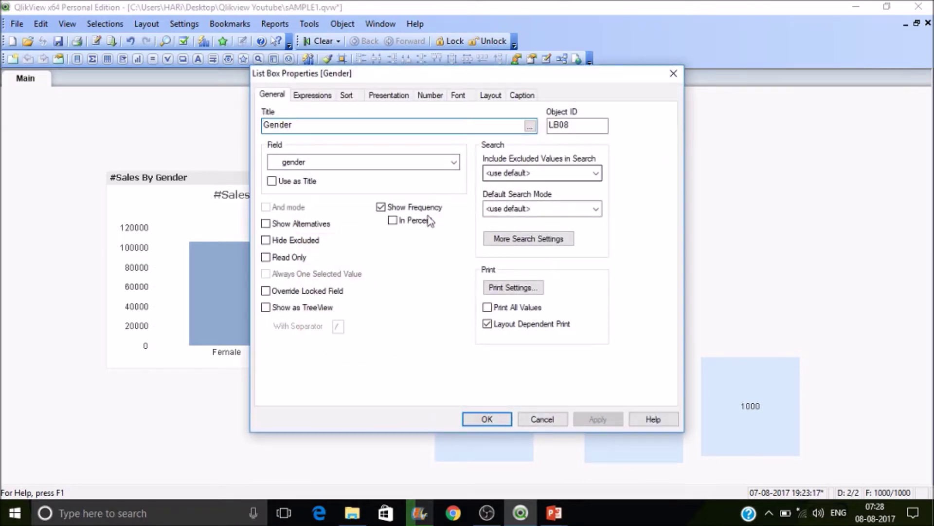
pyautogui.click(419, 225)
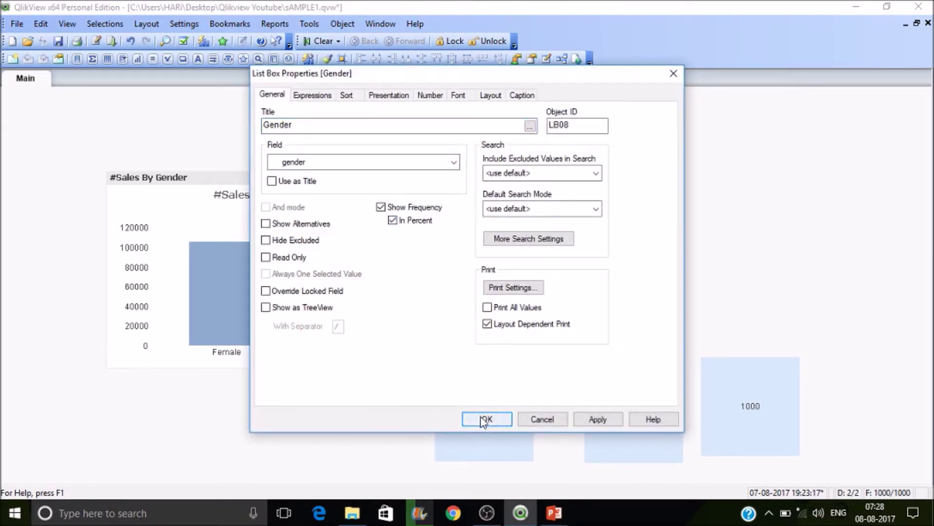
pyautogui.click(484, 419)
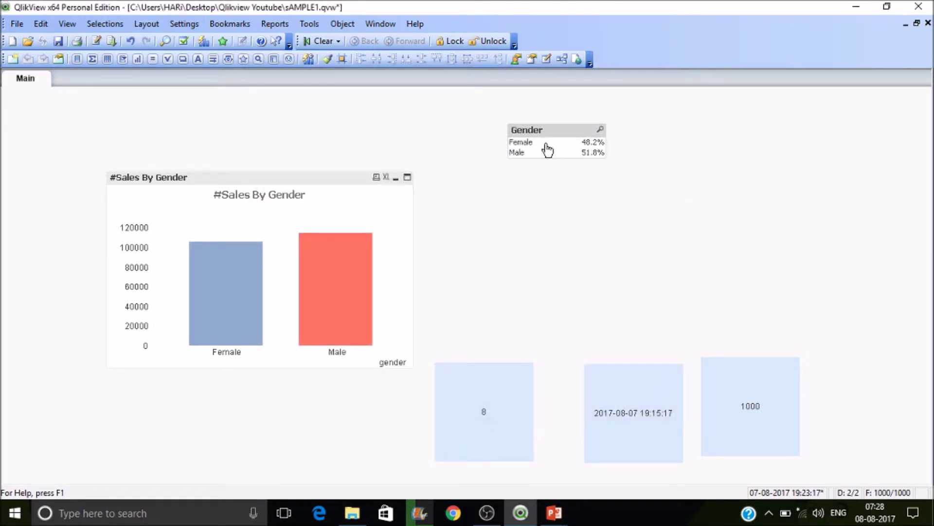
# - Turn off Show Frequency and turn on Hide Excluded for the Gender list box
pyautogui.rightClick(546, 147)
pyautogui.click(555, 149)
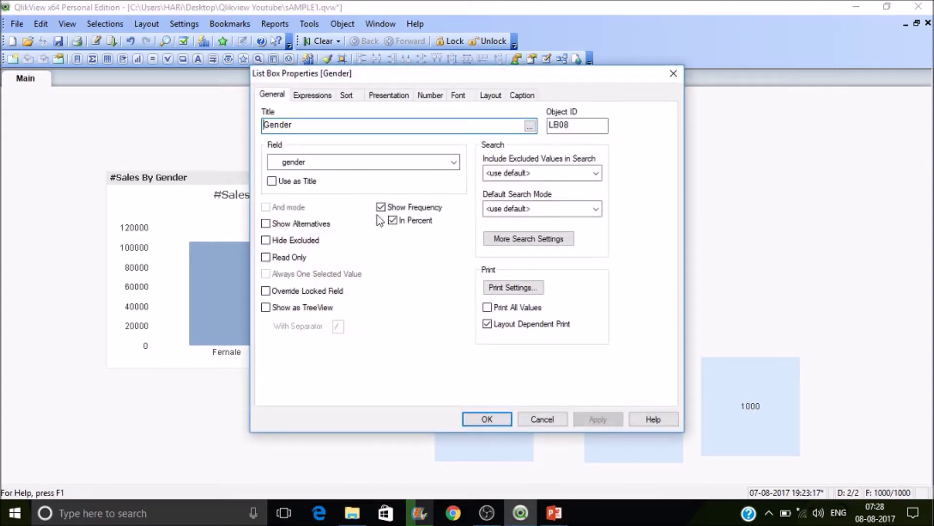
pyautogui.click(381, 208)
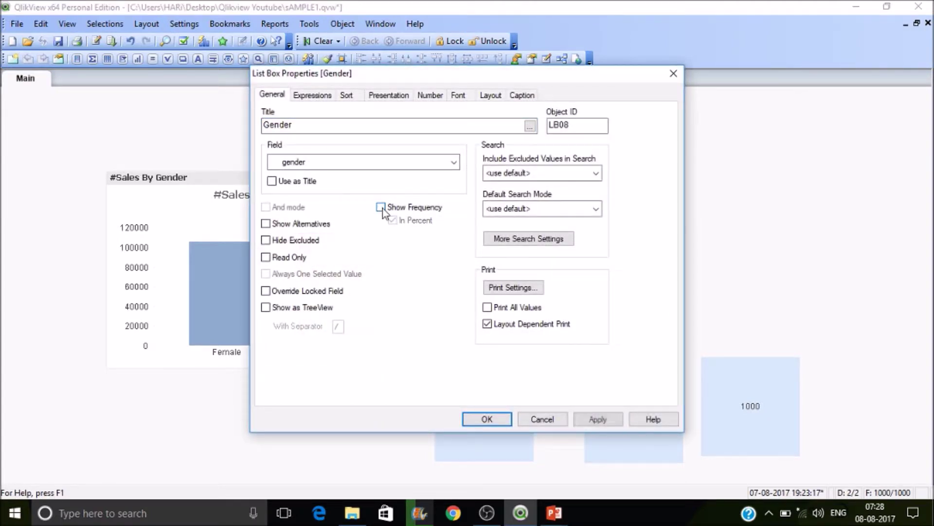
pyautogui.click(266, 240)
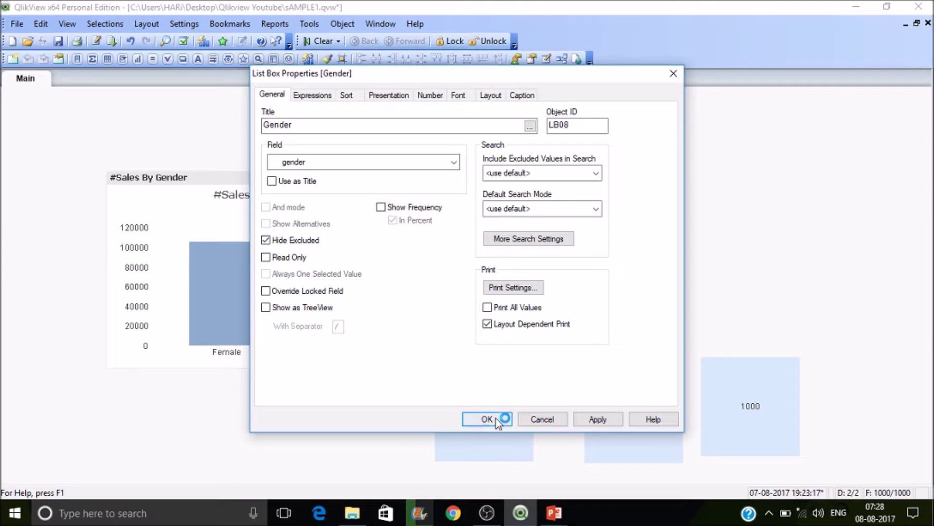
pyautogui.click(495, 419)
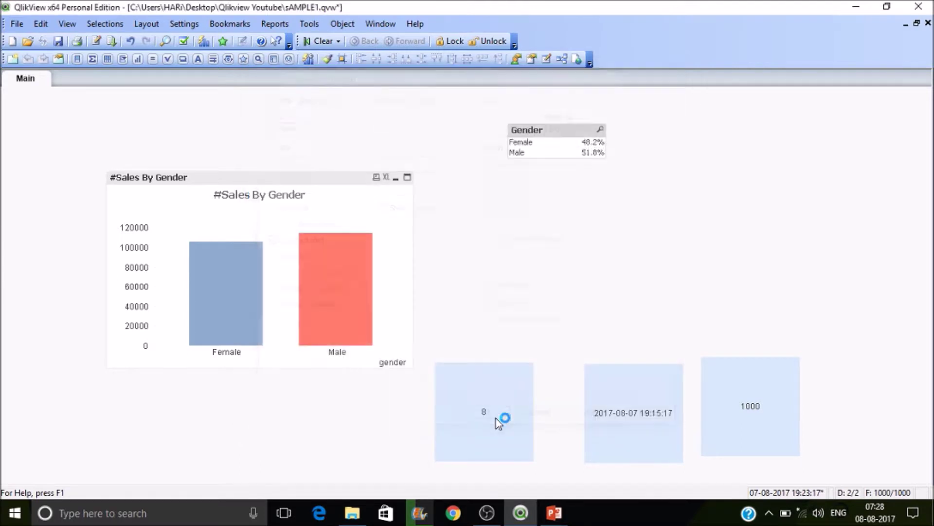
# - Select Female in the Gender list to test, then clear the selection
pyautogui.click(532, 143)
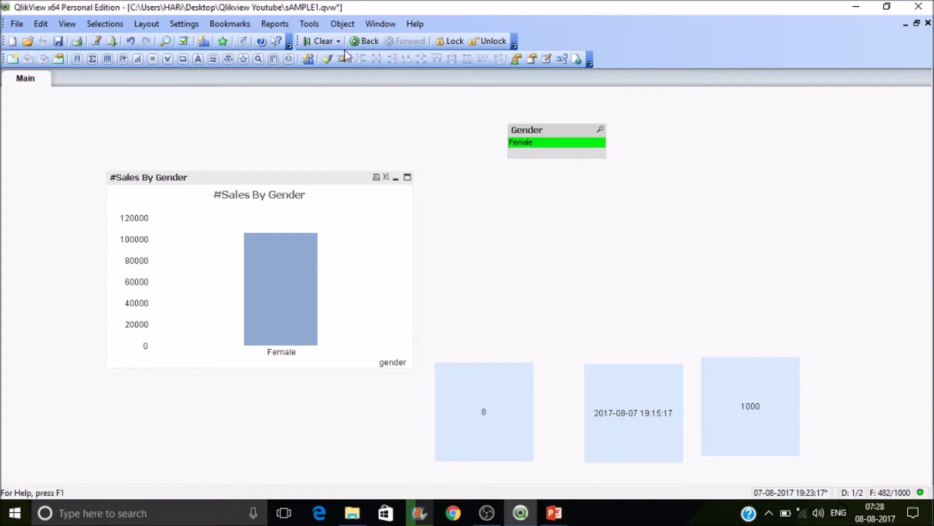
pyautogui.click(329, 42)
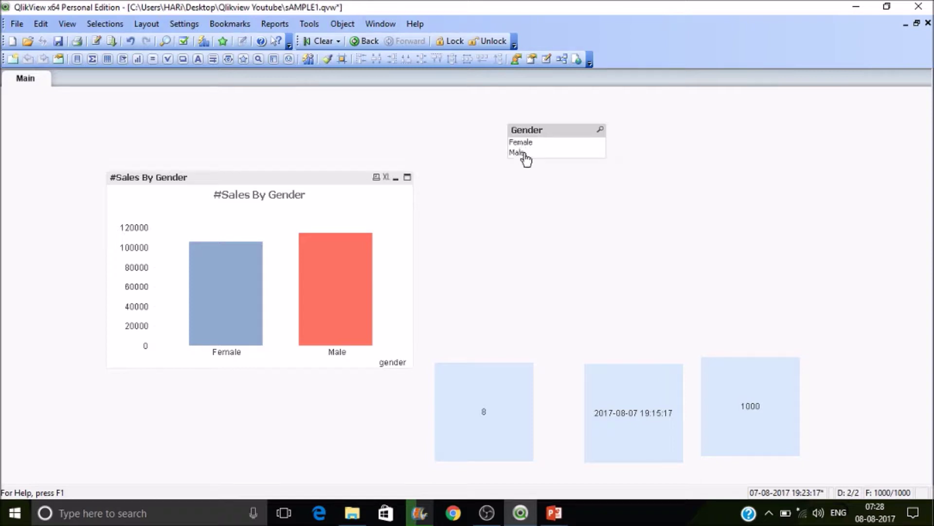
# - Add a new list box on the Customer_ID field to the Main sheet
pyautogui.rightClick(736, 180)
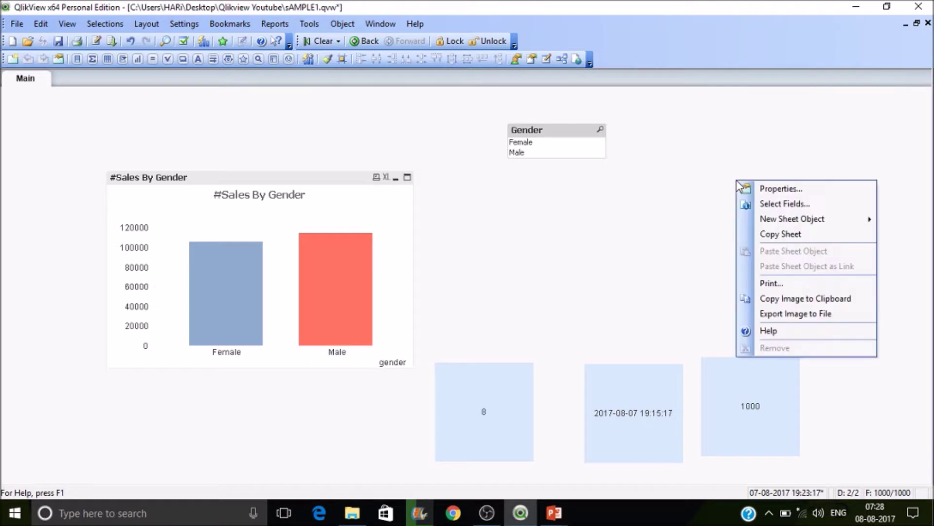
pyautogui.moveTo(809, 222)
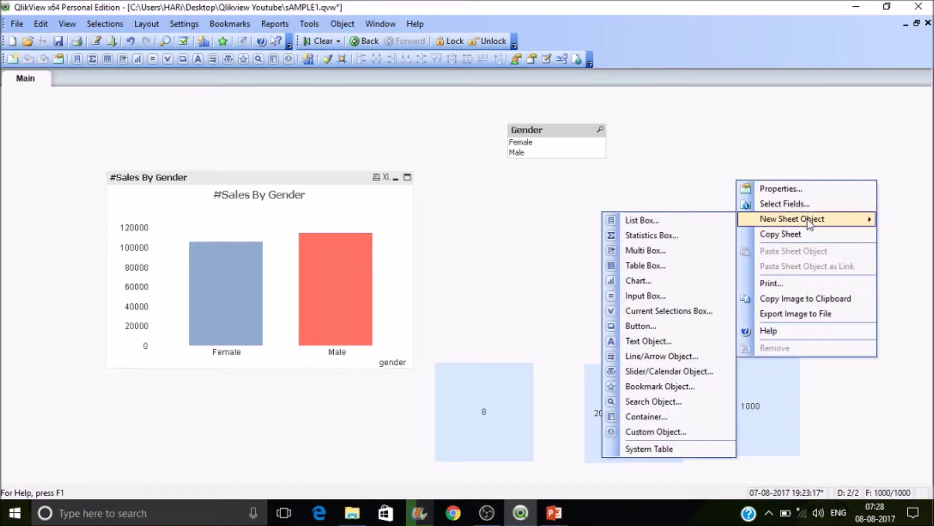
pyautogui.click(674, 220)
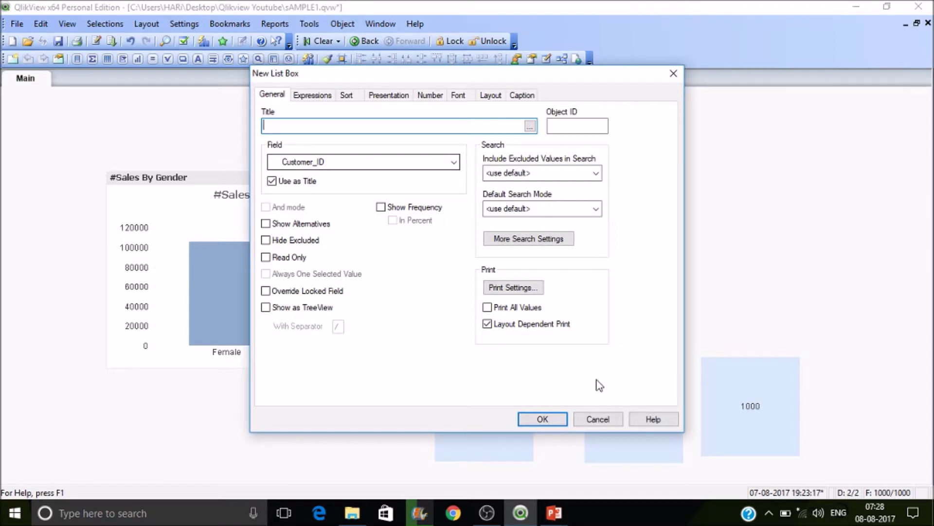
pyautogui.click(542, 419)
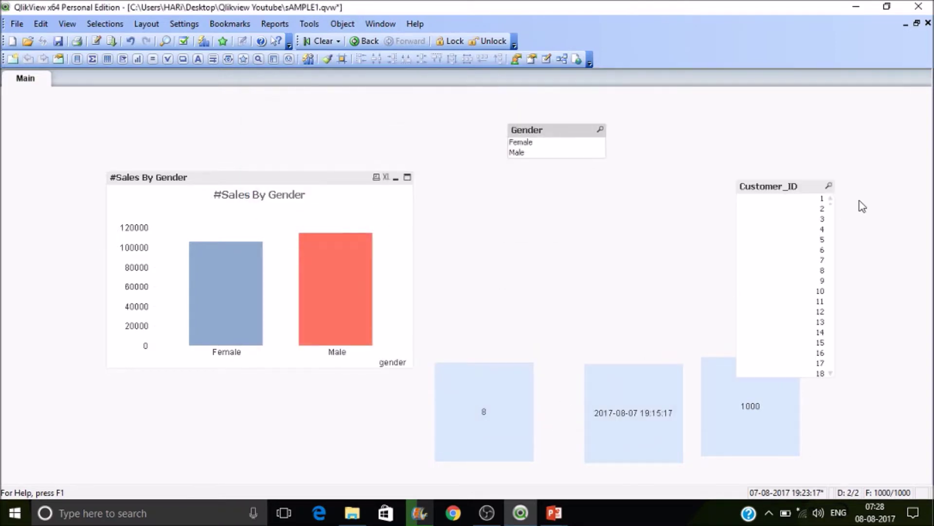
# - Move the Customer_ID list box top right, select Female, and scroll the filtered IDs
pyautogui.moveTo(781, 187); pyautogui.dragTo(804, 121)
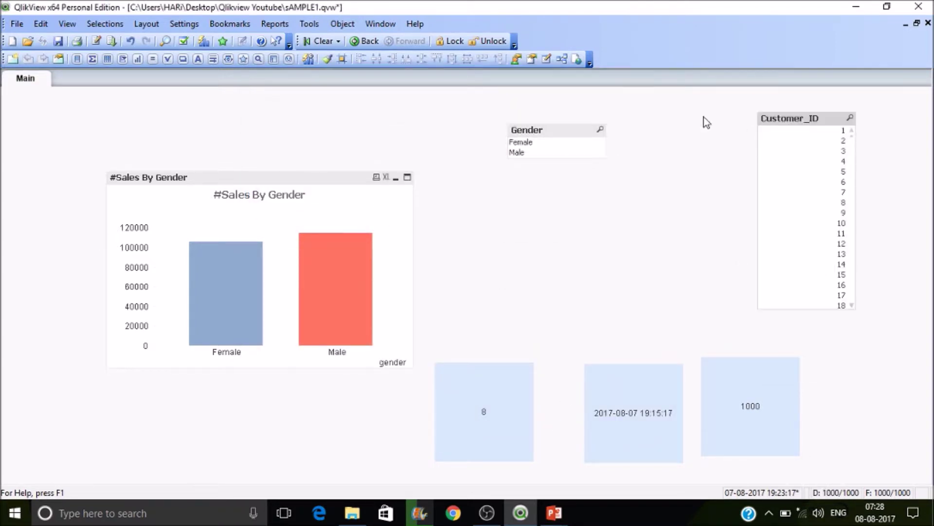
pyautogui.click(540, 142)
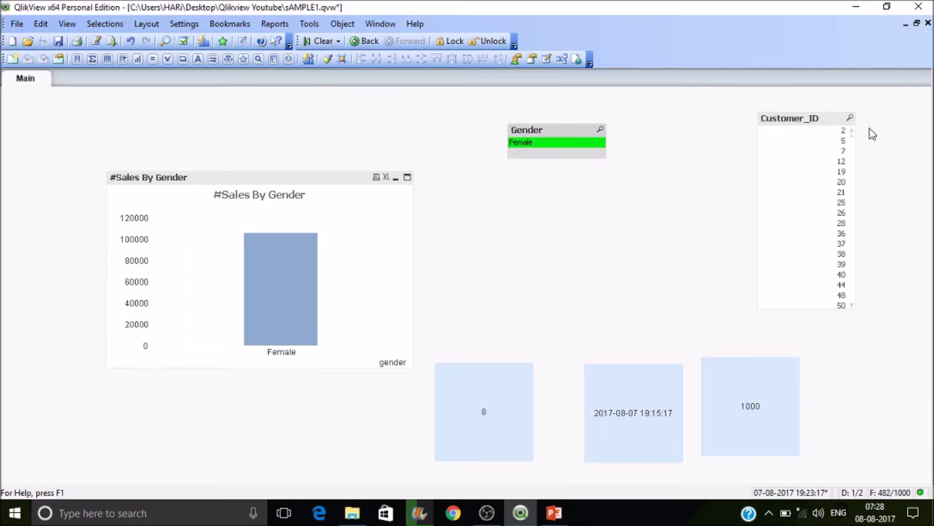
pyautogui.scroll(-20, 853, 141)
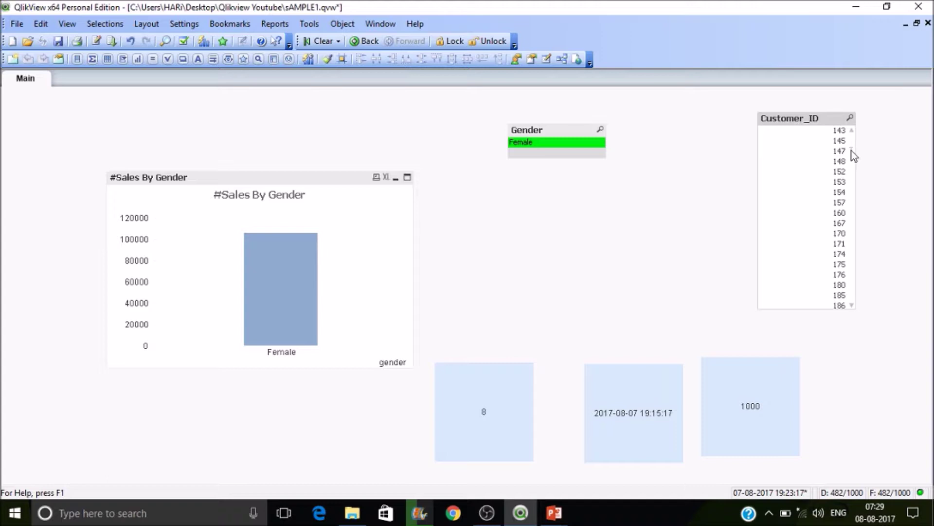
pyautogui.moveTo(853, 150); pyautogui.dragTo(851, 215)
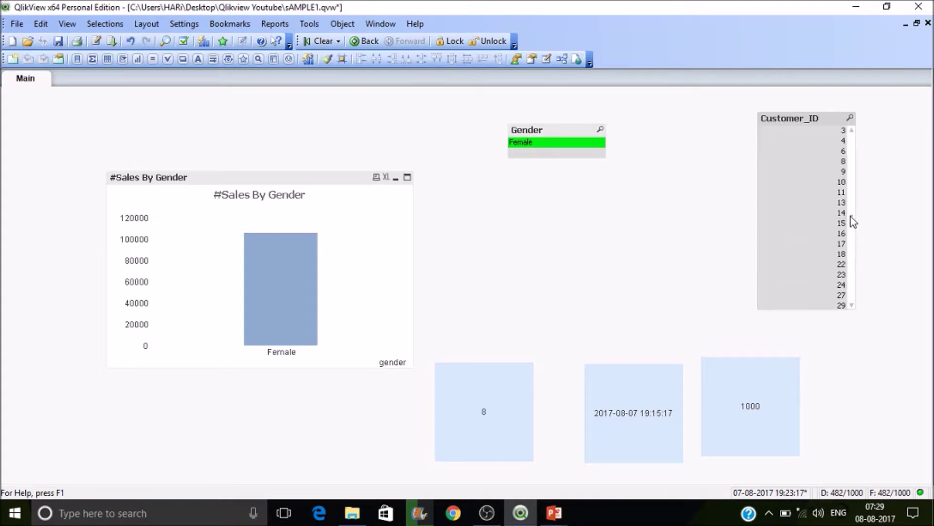
pyautogui.moveTo(853, 221); pyautogui.dragTo(851, 162)
# - Try unchecking Hide Excluded for the Gender list box, then discard the change
pyautogui.rightClick(553, 146)
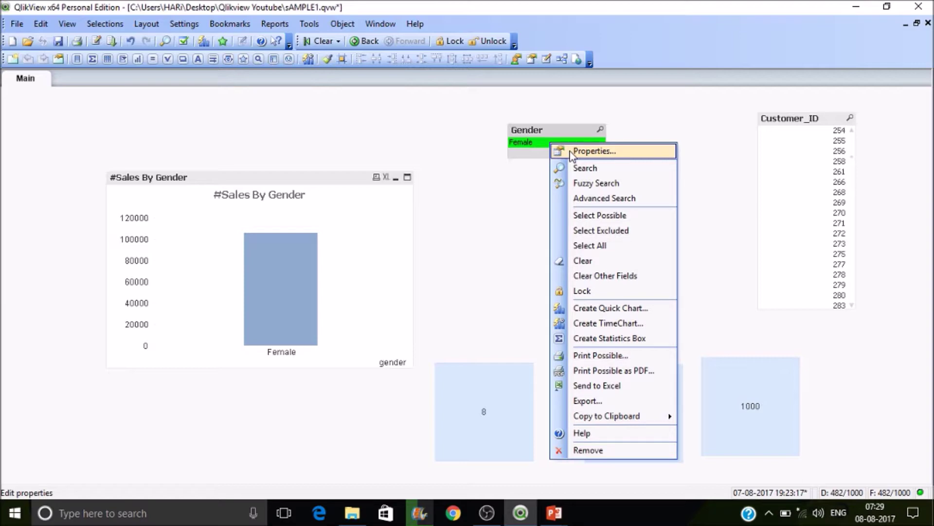
pyautogui.click(571, 153)
pyautogui.click(279, 242)
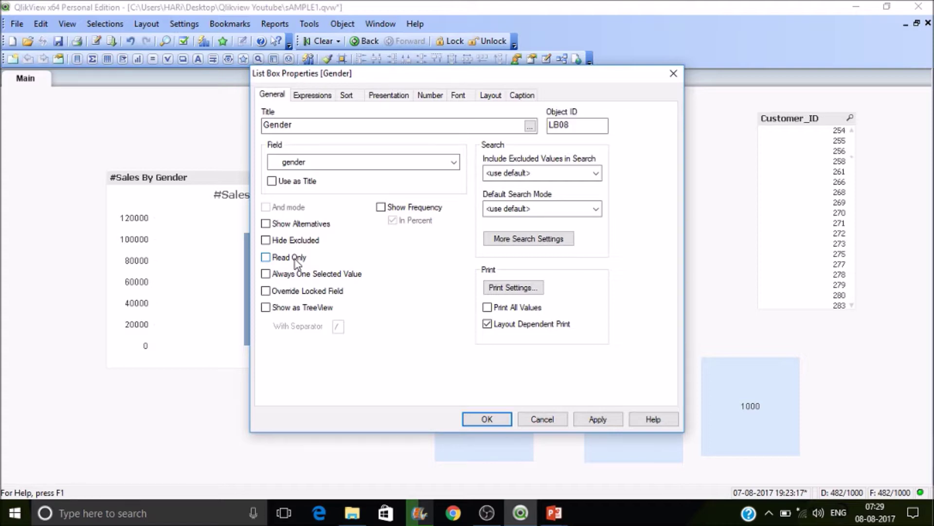
pyautogui.click(545, 419)
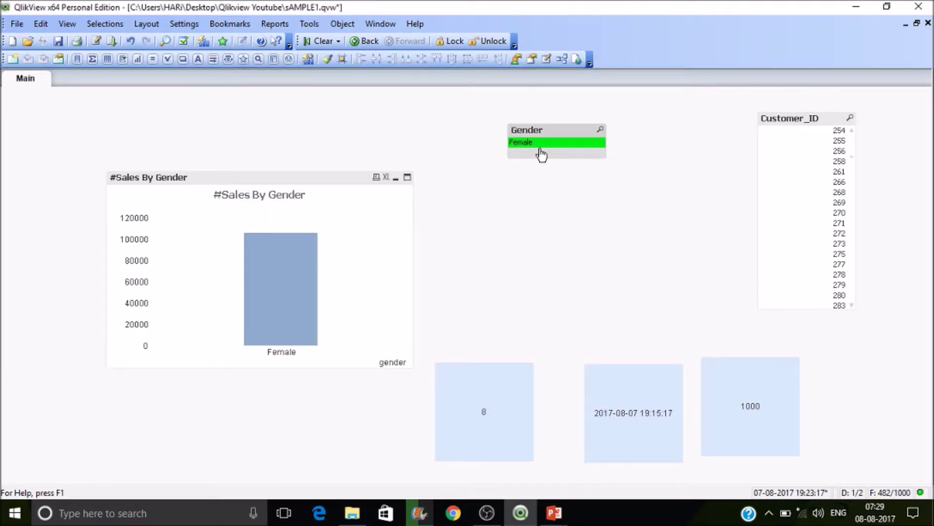
# - Clear selections, select Male, and enable Always One Selected Value for Gender
pyautogui.click(321, 41)
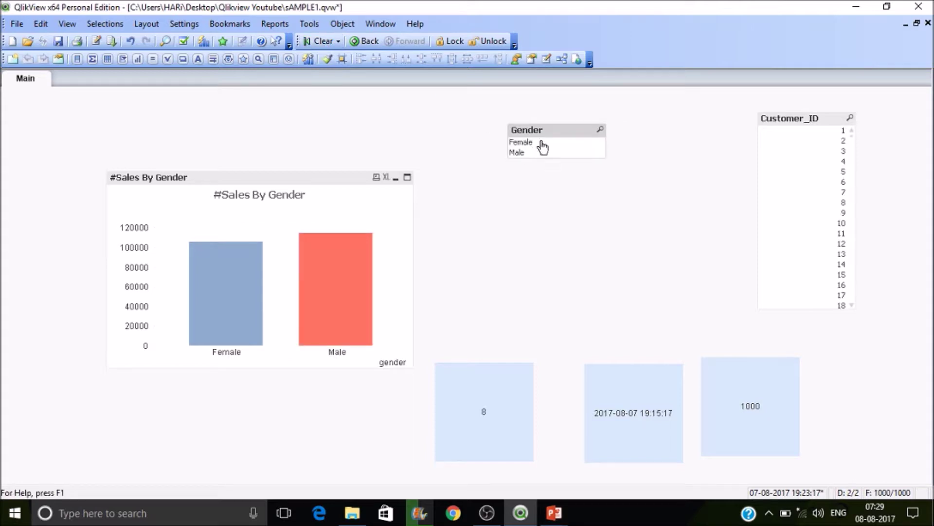
pyautogui.click(528, 155)
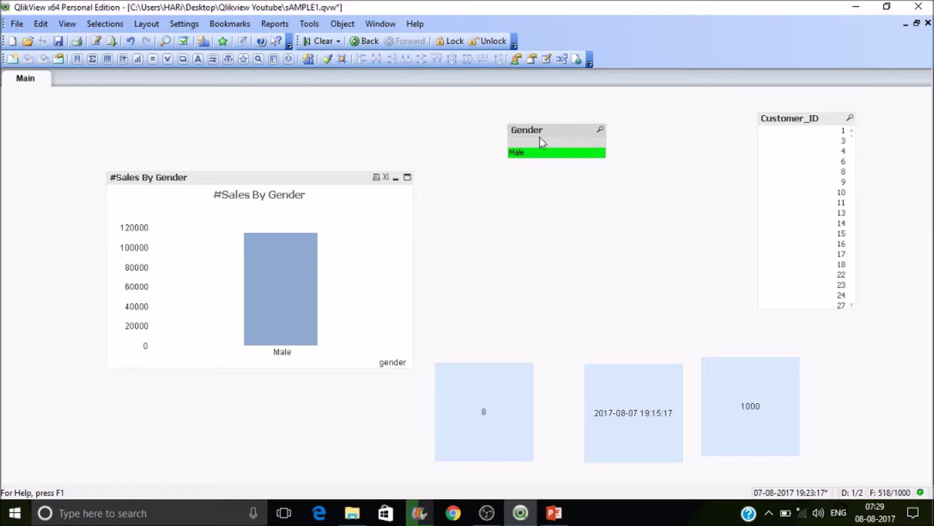
pyautogui.rightClick(539, 137)
pyautogui.click(560, 143)
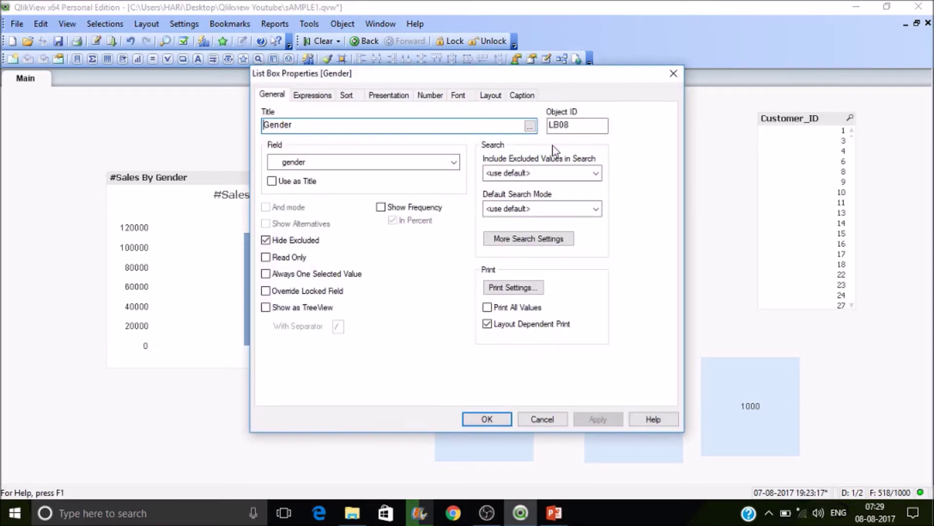
pyautogui.click(289, 274)
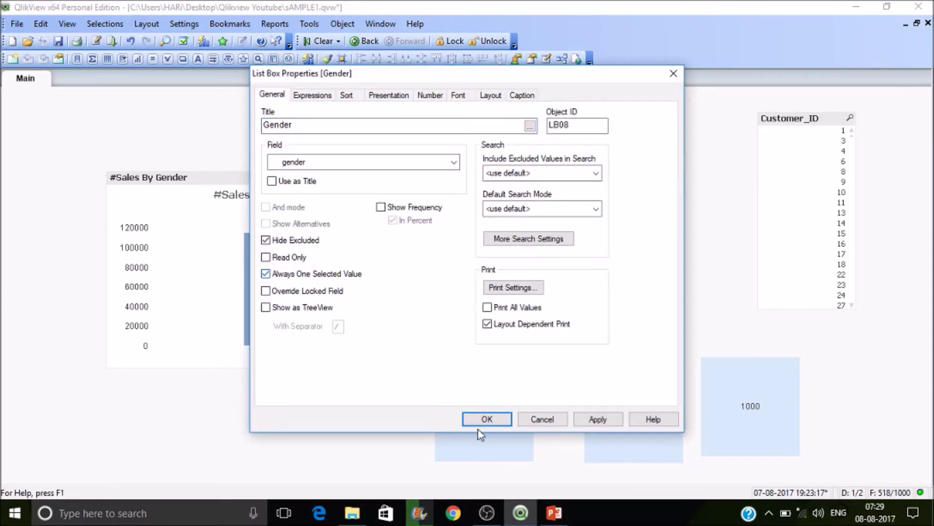
pyautogui.click(488, 419)
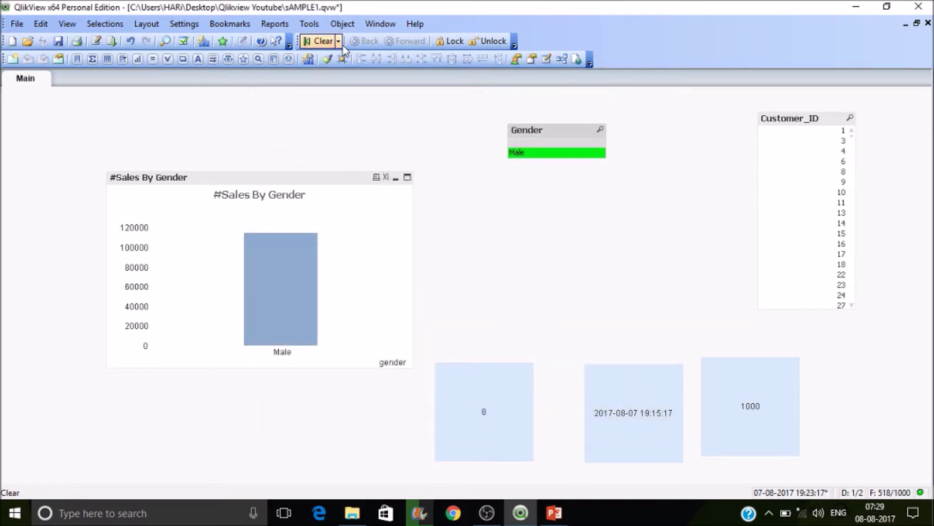
pyautogui.rightClick(539, 144)
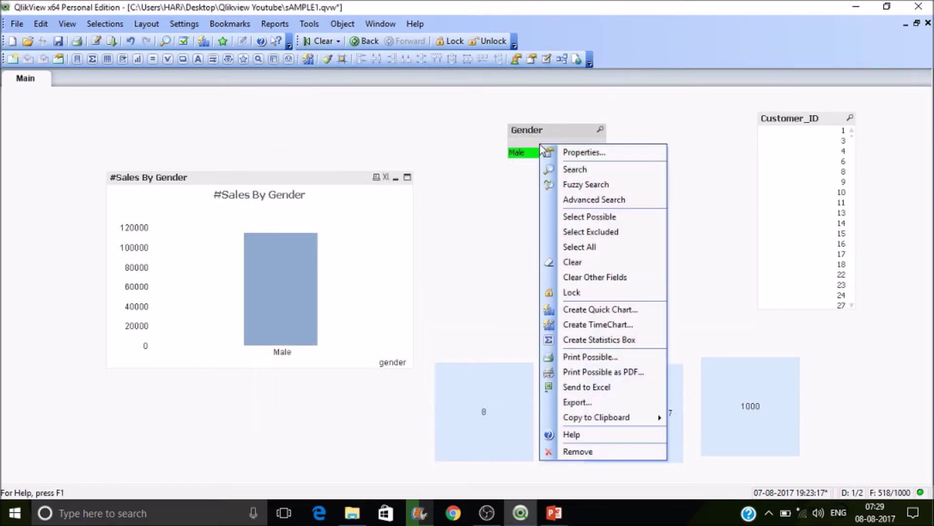
# - Uncheck Always One Selected Value for Gender and view the Expressions page
pyautogui.click(565, 151)
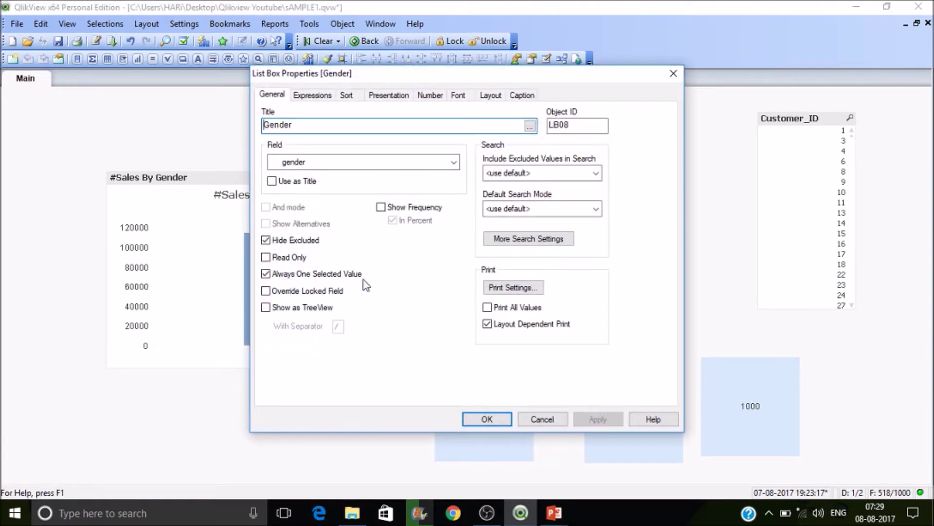
pyautogui.click(348, 274)
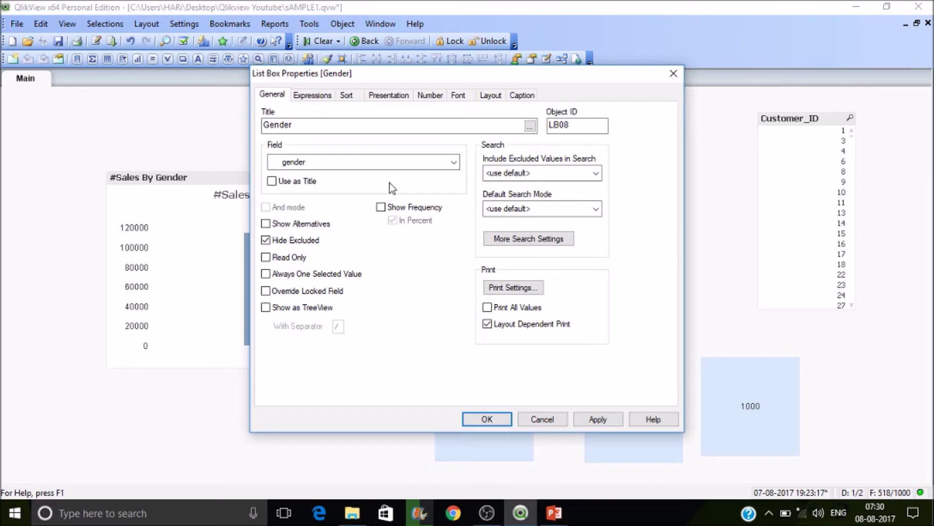
pyautogui.click(313, 95)
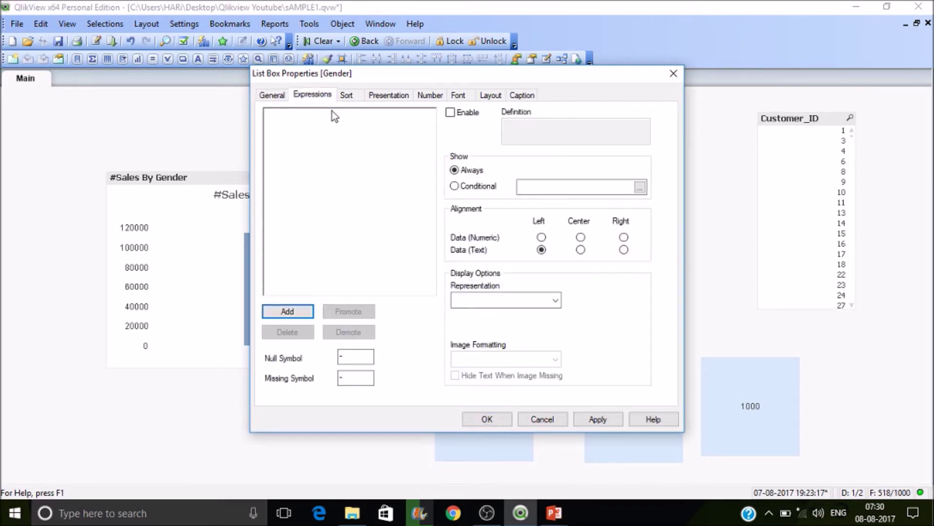
# - Turn off State sorting for the Gender list box, keeping only Text A->Z sorting
pyautogui.click(555, 301)
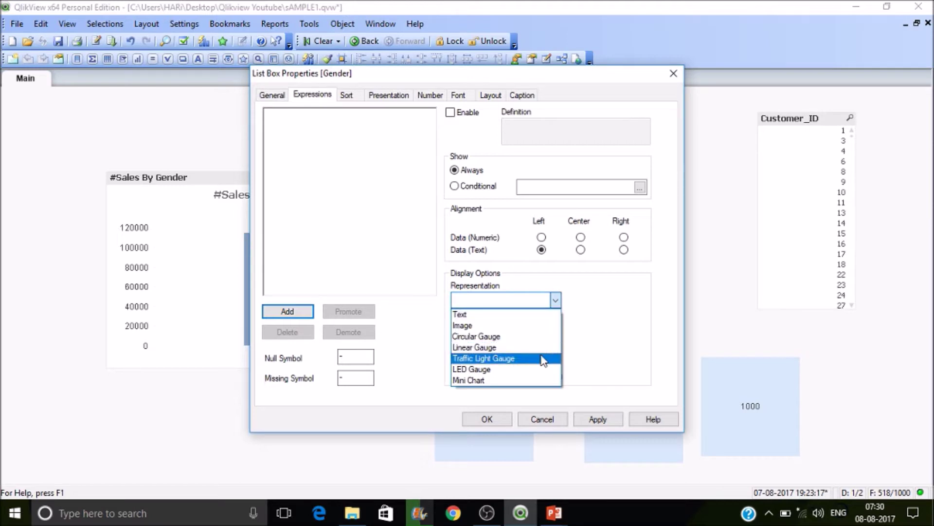
pyautogui.click(347, 100)
pyautogui.click(347, 100)
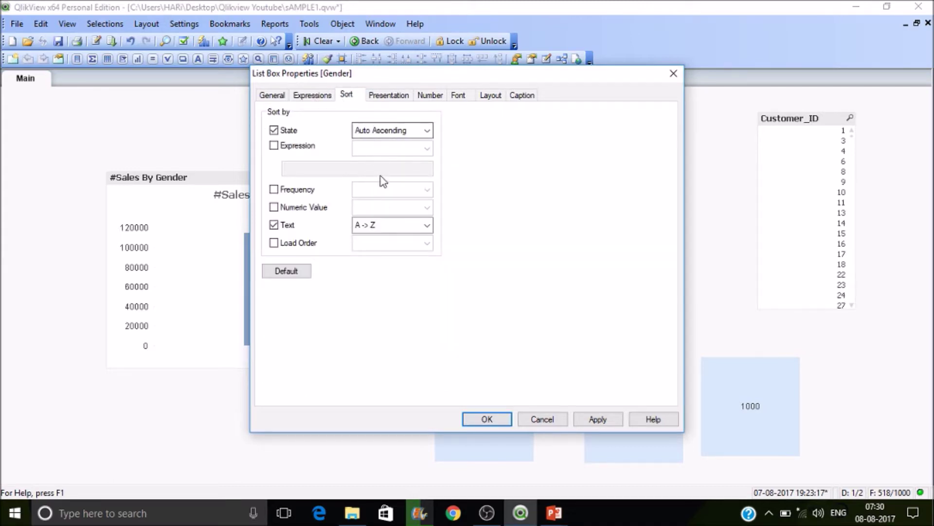
pyautogui.click(294, 131)
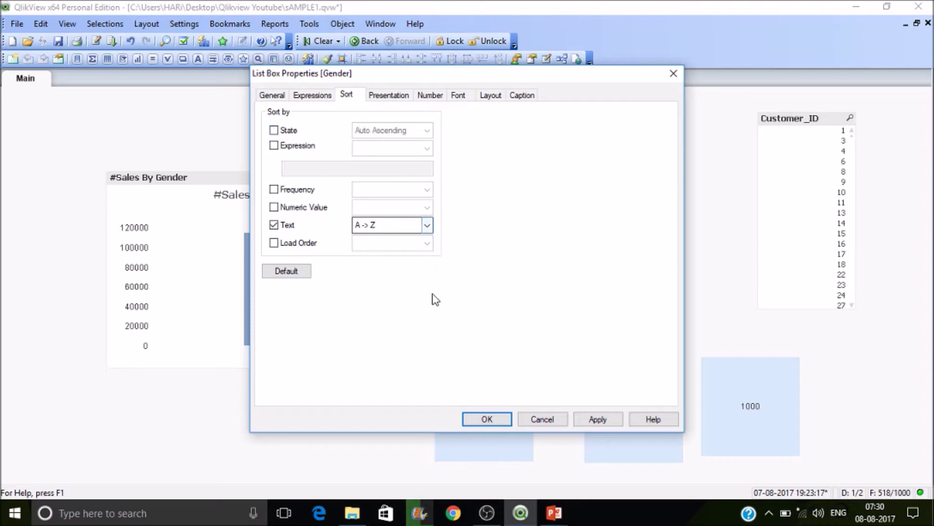
pyautogui.click(393, 100)
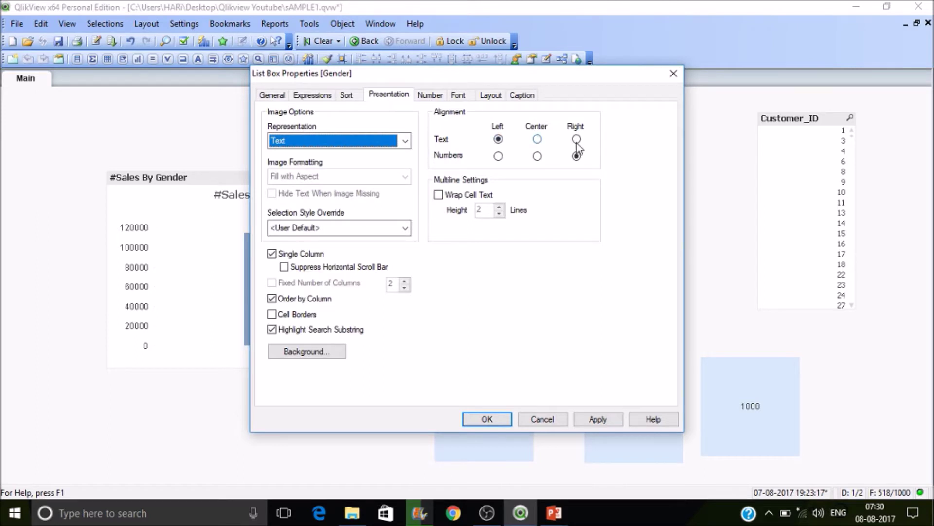
# - Keep the Gender list box values as Text with No Shadow and apply its settings
pyautogui.click(405, 142)
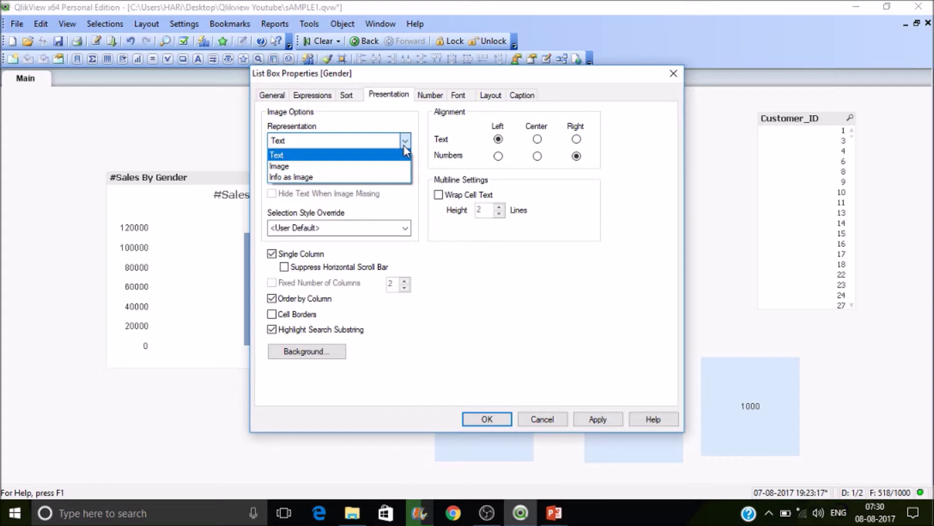
pyautogui.click(436, 96)
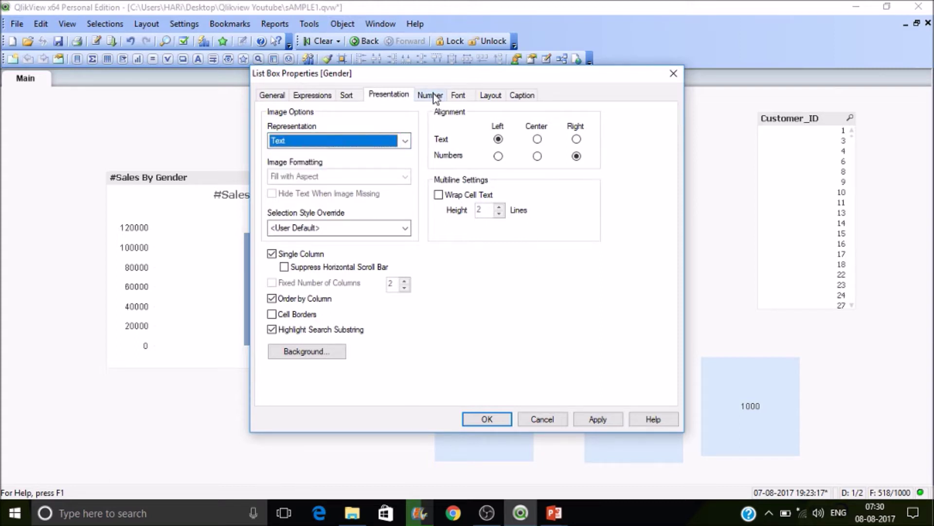
pyautogui.click(436, 96)
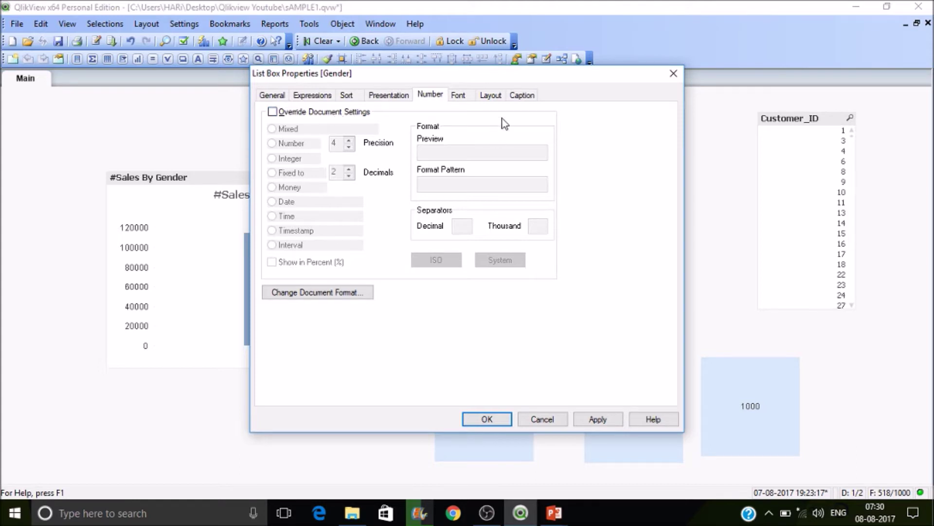
pyautogui.click(465, 97)
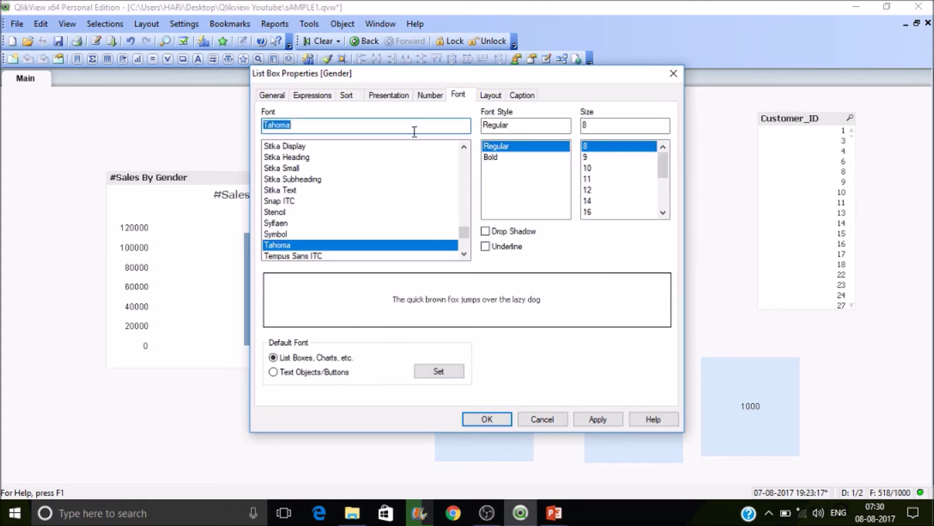
pyautogui.click(496, 97)
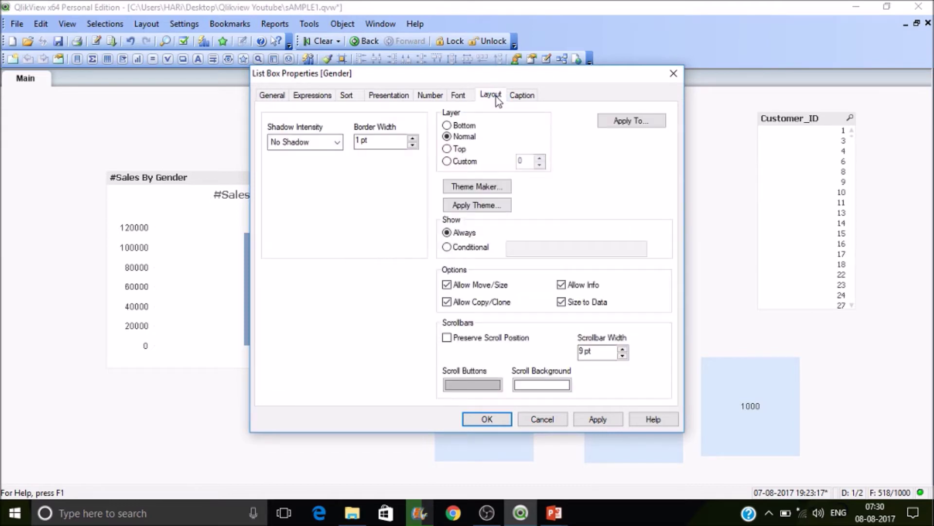
pyautogui.click(336, 142)
pyautogui.click(292, 190)
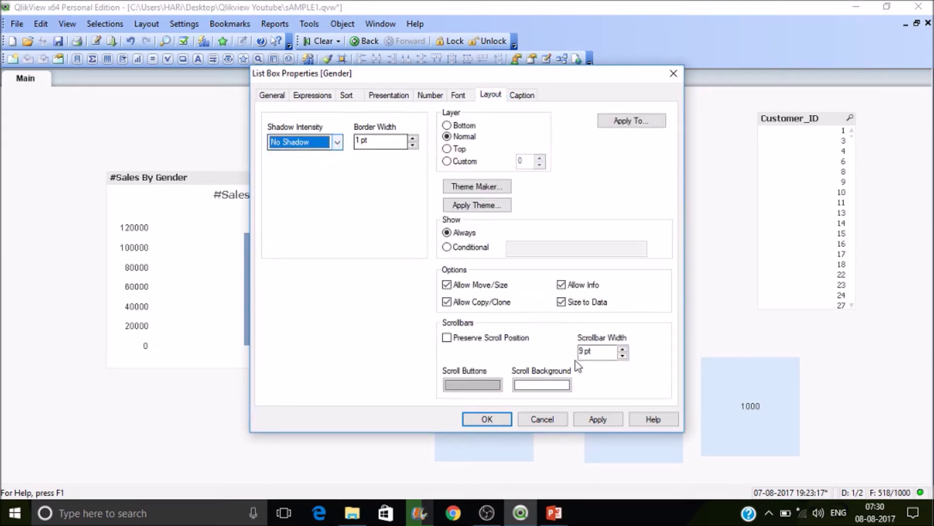
pyautogui.click(501, 420)
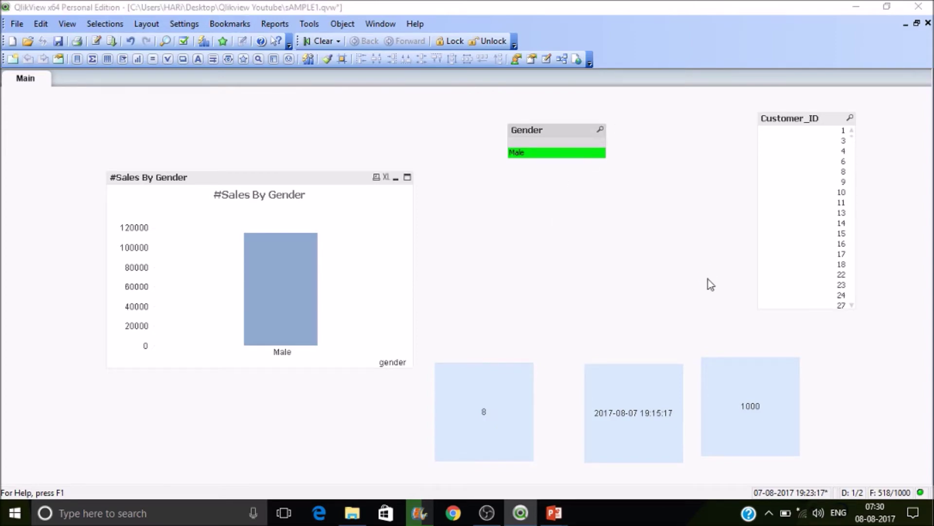
# - Set the document's styling mode to Advanced in Document Properties (Ctrl+Alt+D)
pyautogui.hotkey('ctrl', 'alt', 'd')
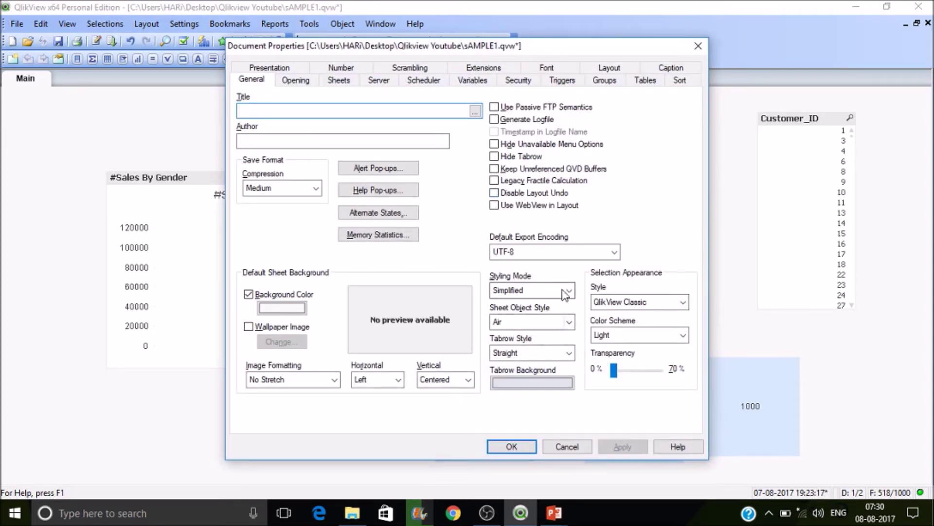
pyautogui.click(543, 290)
pyautogui.click(542, 316)
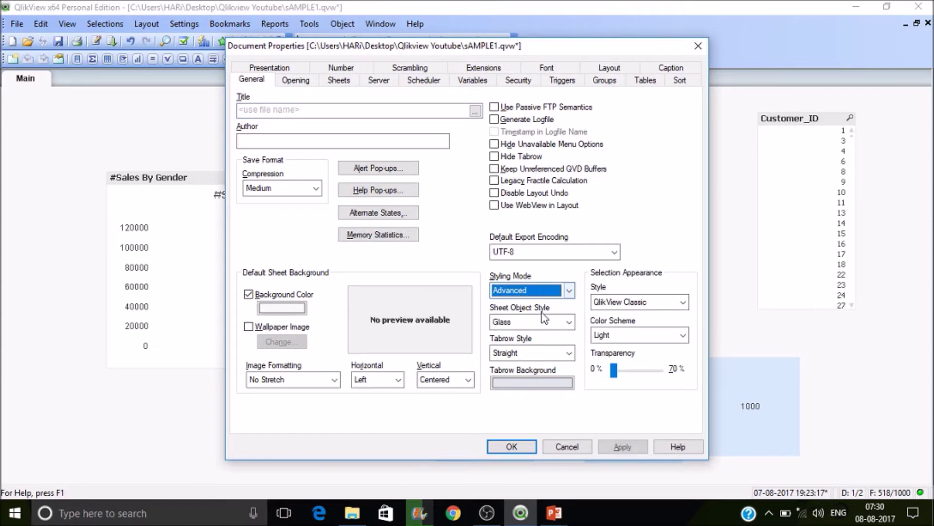
pyautogui.click(525, 444)
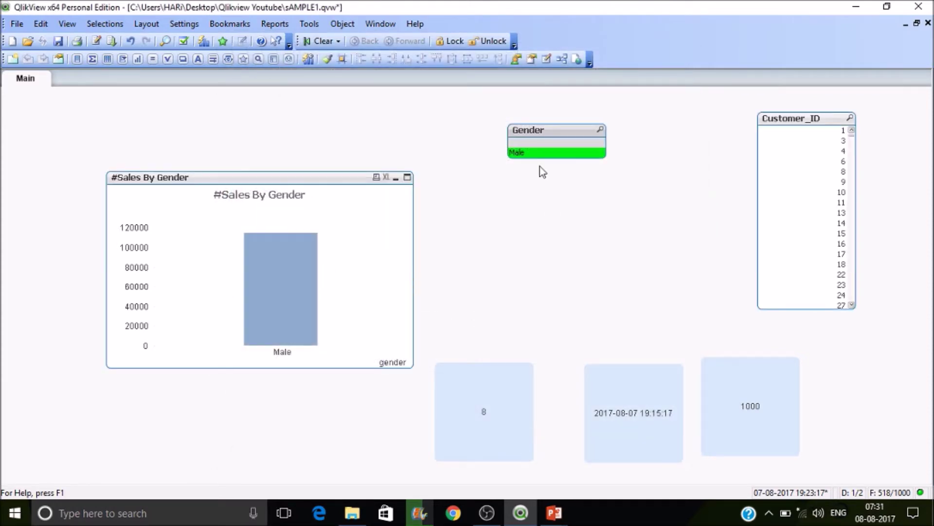
# - Square the Gender list box's top-right and bottom-left corners, leaving top-left and bottom-right rounded
pyautogui.rightClick(578, 135)
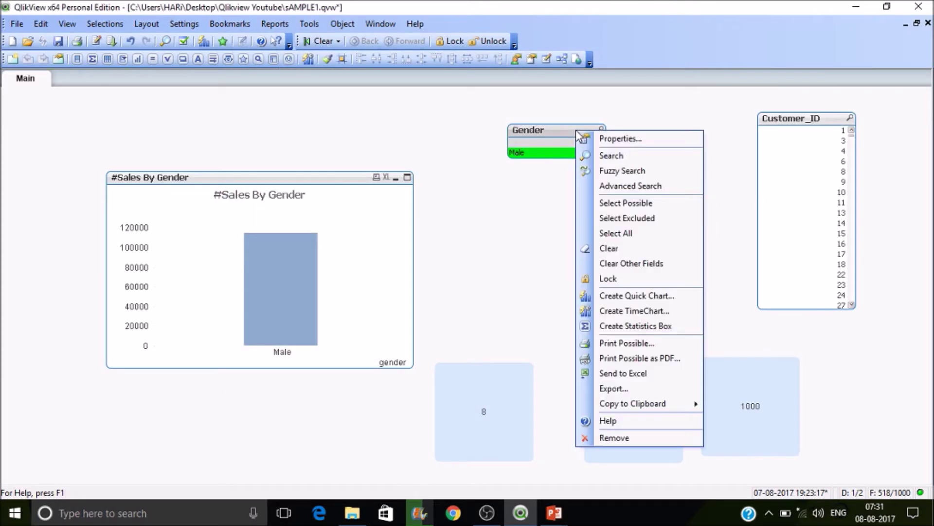
pyautogui.click(602, 139)
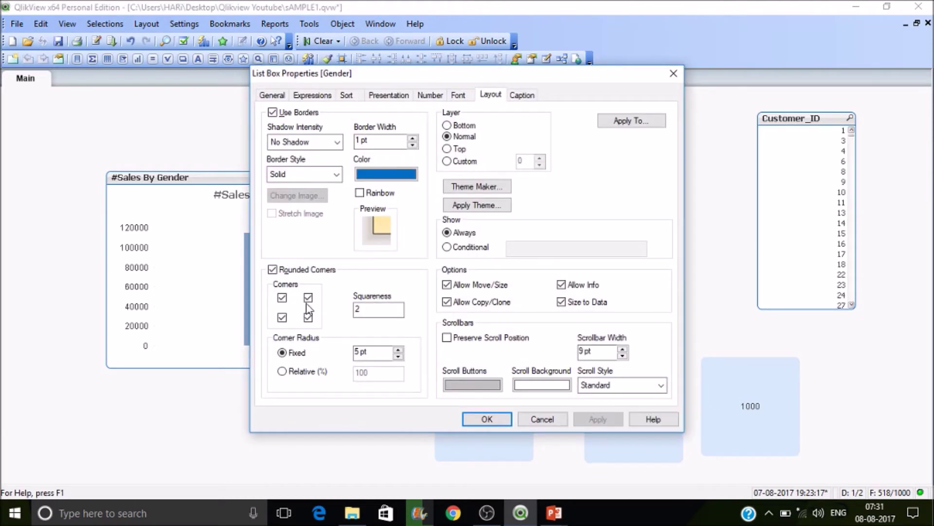
pyautogui.click(308, 297)
pyautogui.click(282, 317)
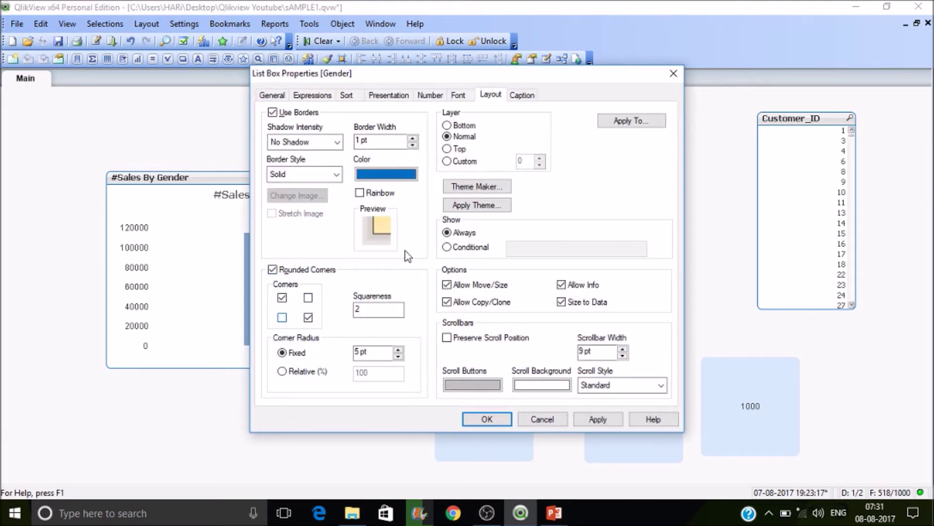
pyautogui.click(522, 95)
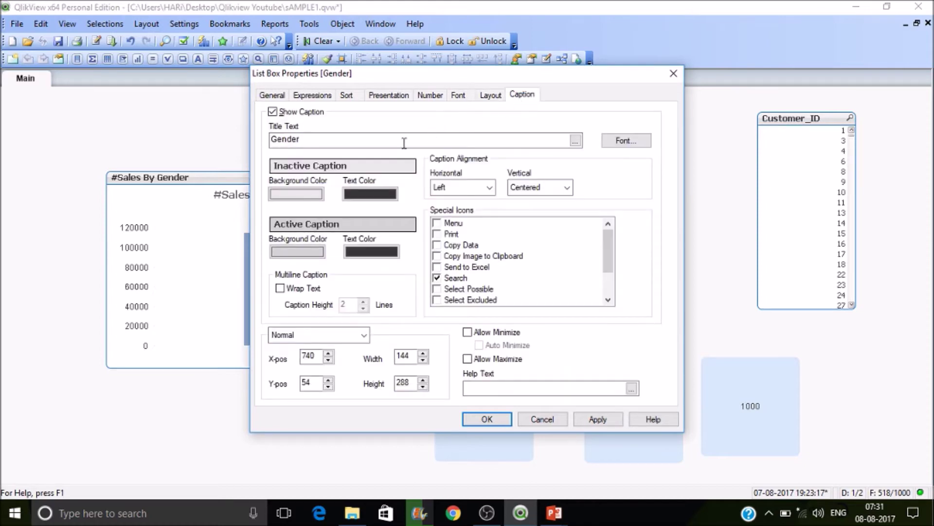
pyautogui.click(506, 419)
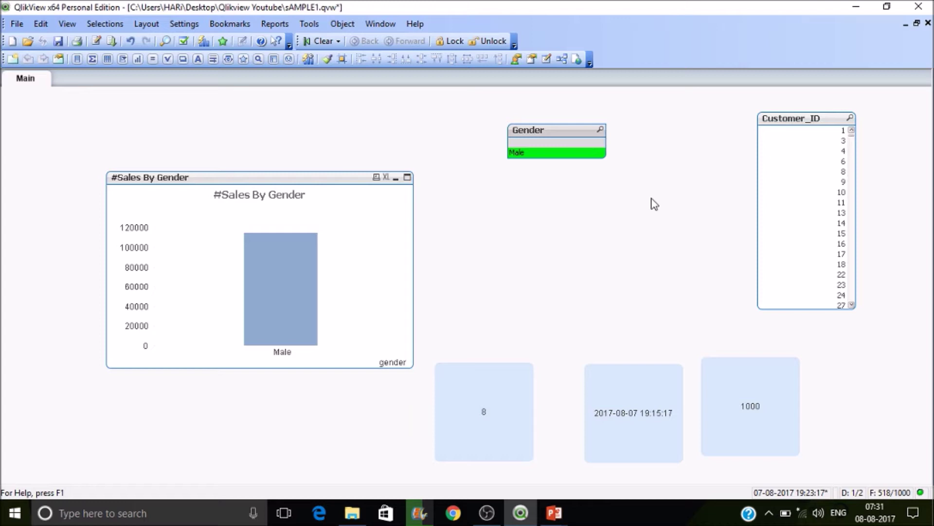
# - Clear the Male selection so both gender bars chart, and drag the Gender list box up-left
pyautogui.rightClick(568, 174)
pyautogui.click(483, 184)
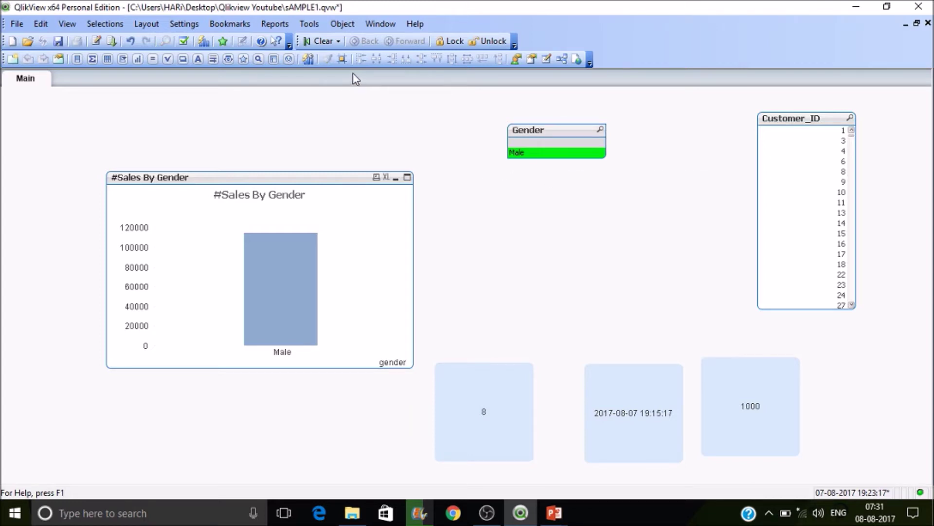
pyautogui.click(323, 41)
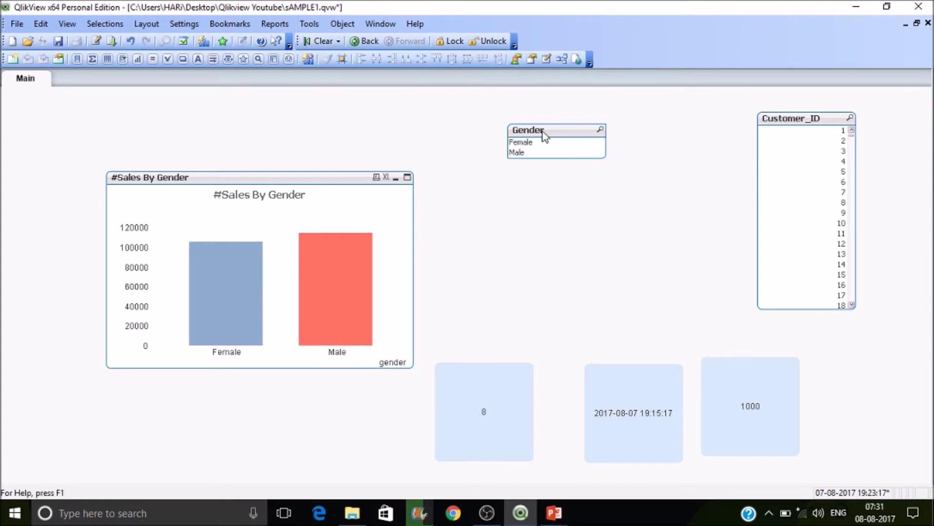
pyautogui.moveTo(544, 131); pyautogui.dragTo(496, 101)
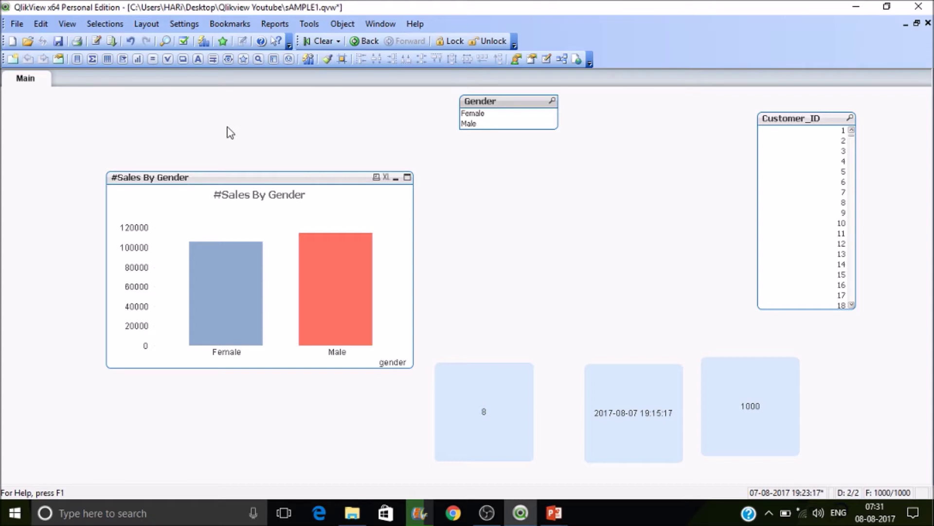
# - Start a new multi box and add the gender and Product fields
pyautogui.rightClick(185, 108)
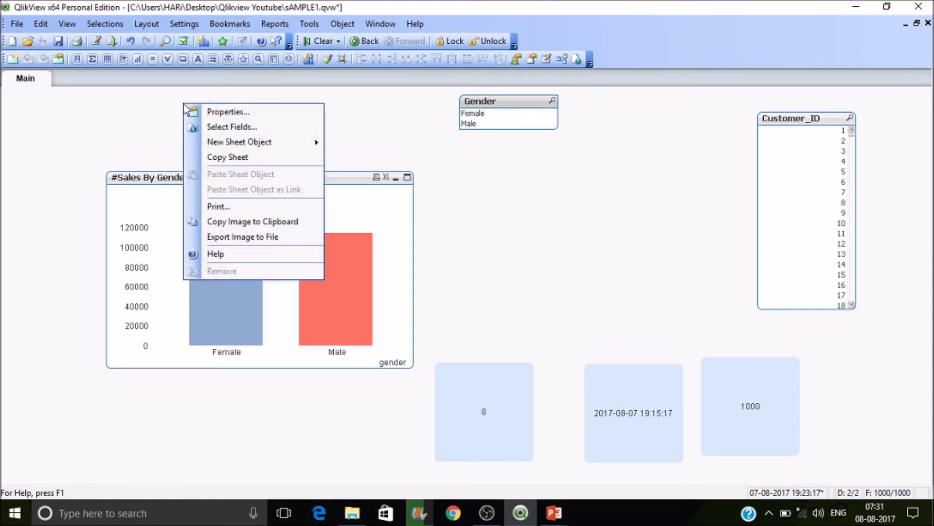
pyautogui.moveTo(269, 149)
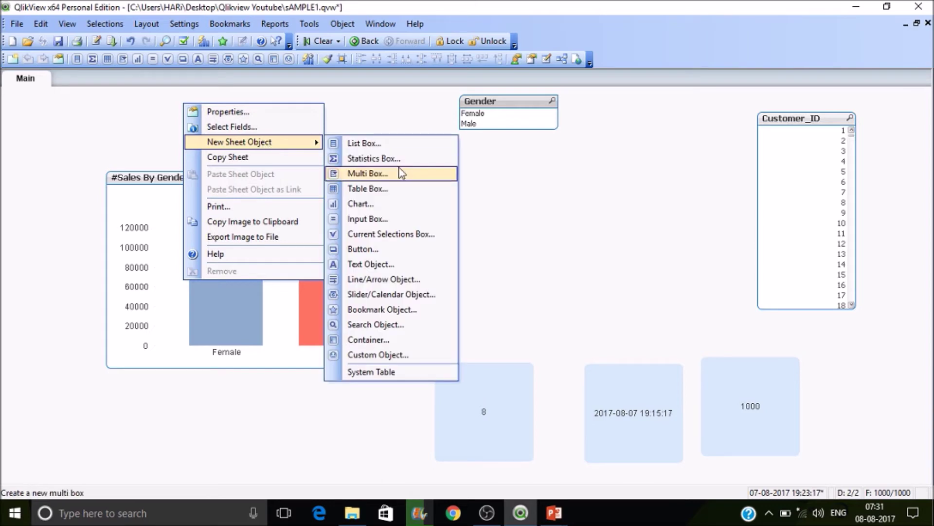
pyautogui.click(407, 181)
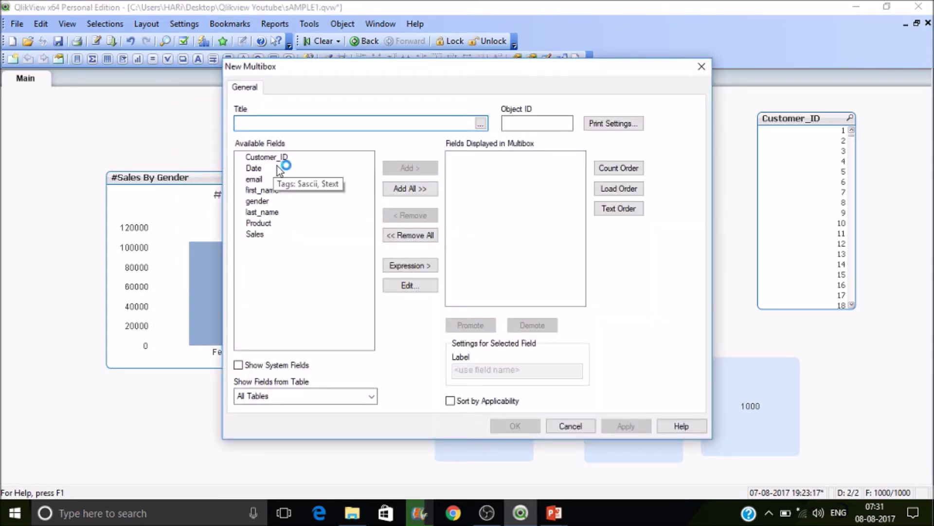
pyautogui.click(266, 201)
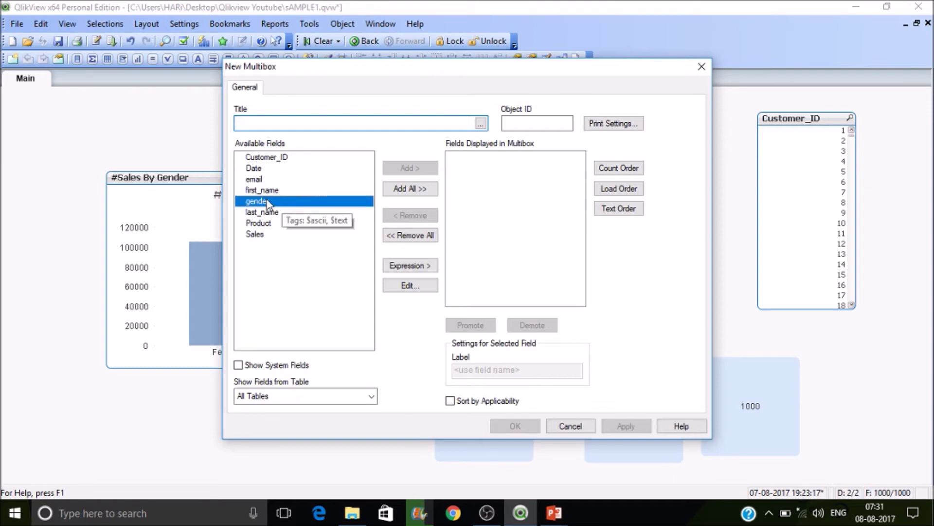
pyautogui.doubleClick(267, 200)
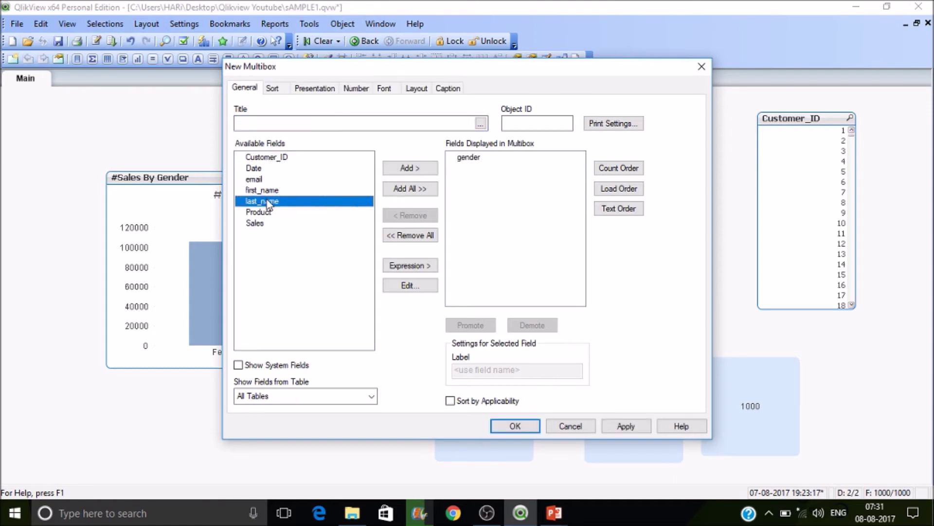
pyautogui.click(265, 217)
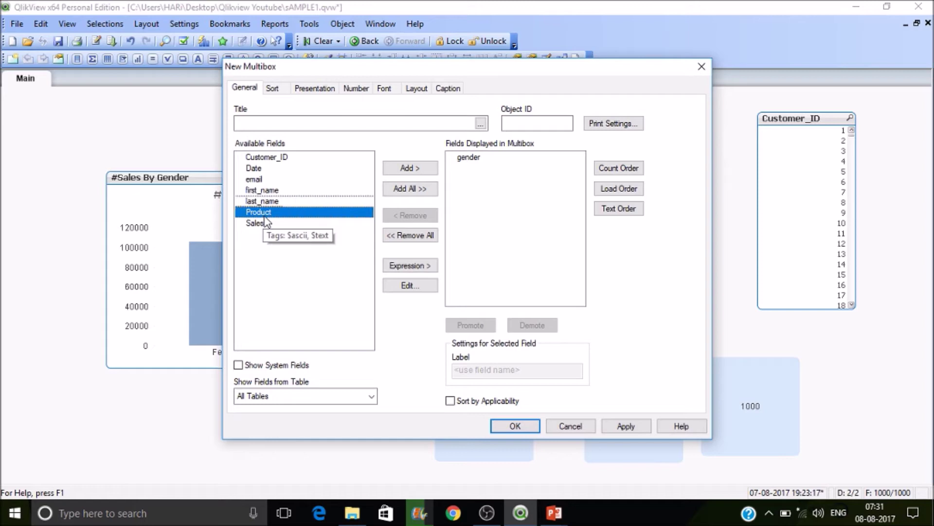
pyautogui.doubleClick(266, 218)
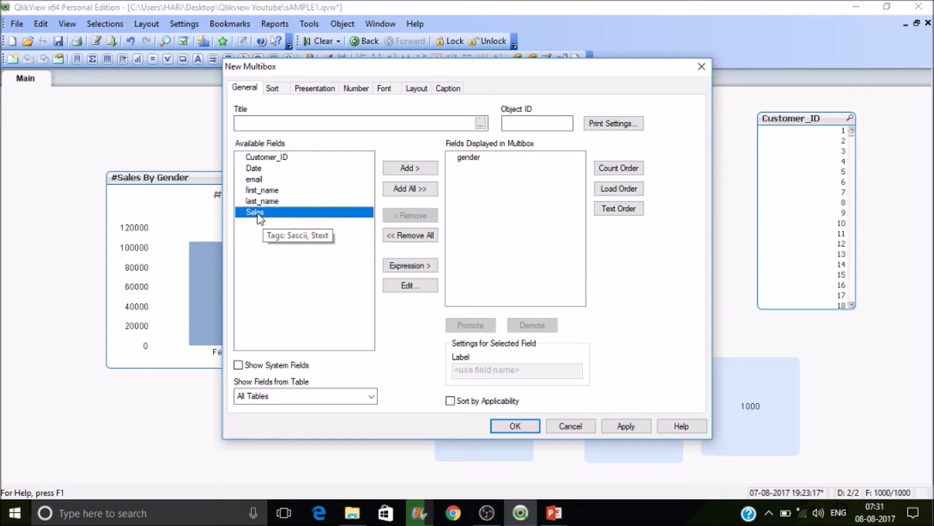
# - Add email and Customer_ID, remove Sales, and create the multi box
pyautogui.doubleClick(261, 213)
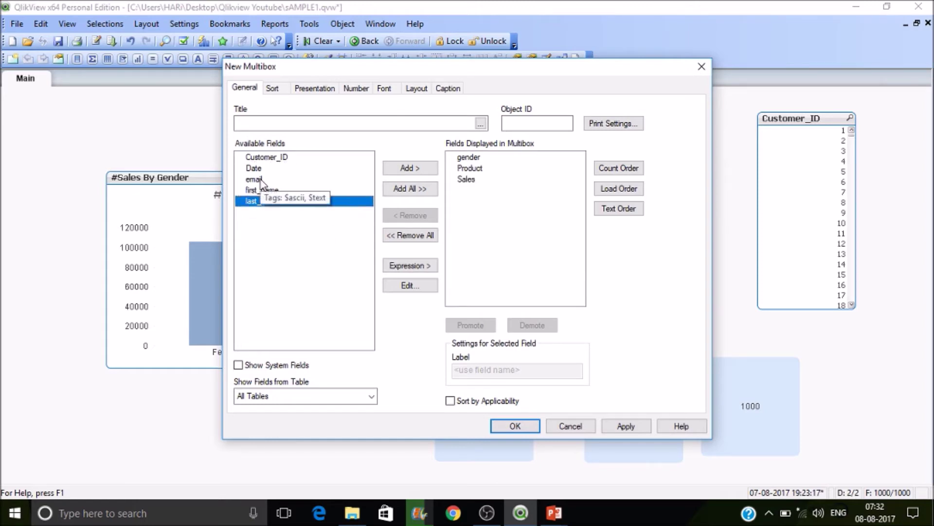
pyautogui.click(257, 180)
pyautogui.moveTo(492, 190); pyautogui.dragTo(483, 189)
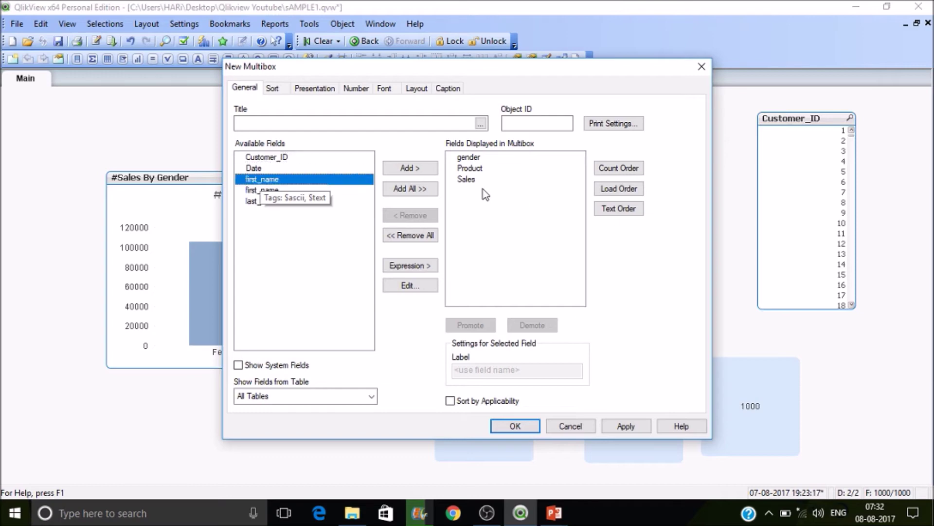
pyautogui.click(470, 180)
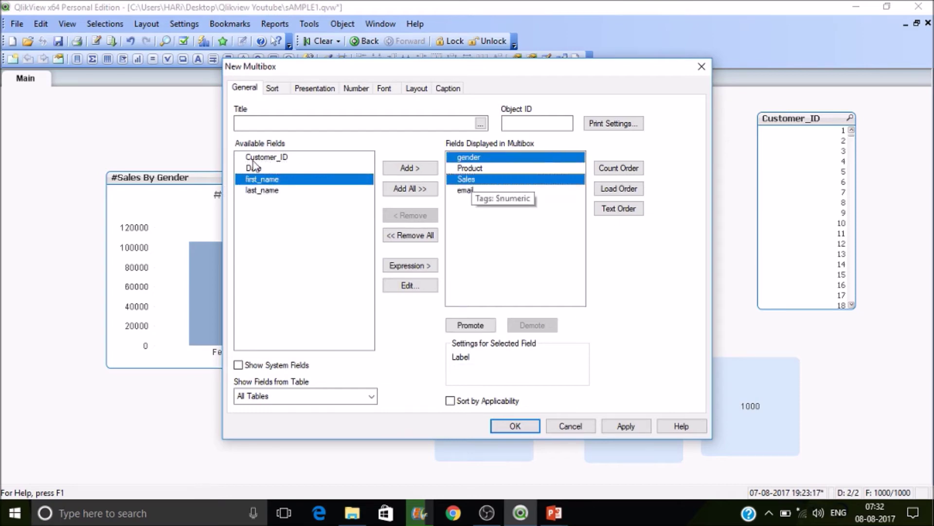
pyautogui.moveTo(253, 166); pyautogui.dragTo(253, 161)
pyautogui.click(276, 158)
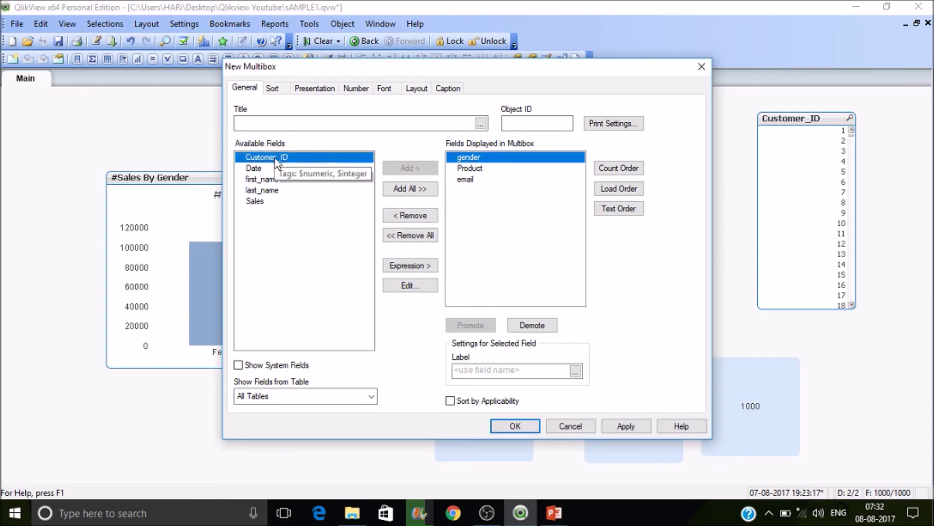
pyautogui.doubleClick(276, 159)
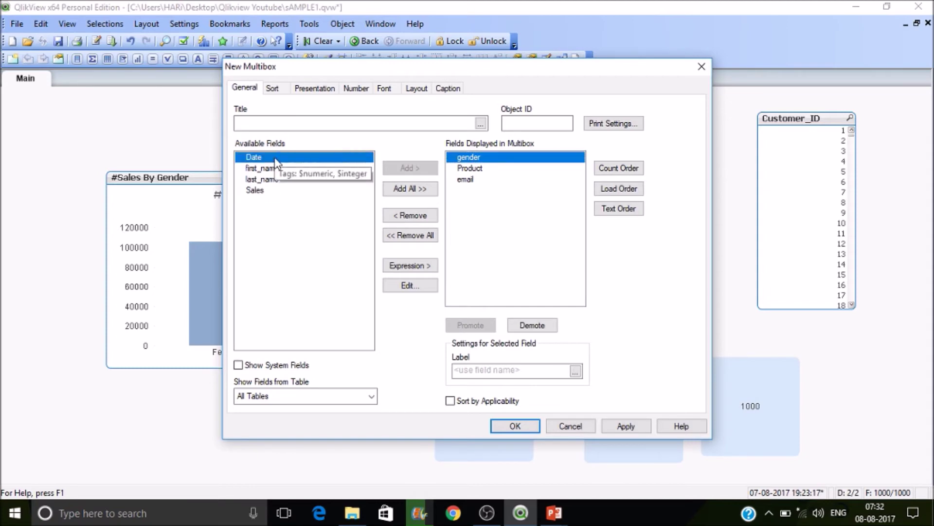
pyautogui.click(515, 426)
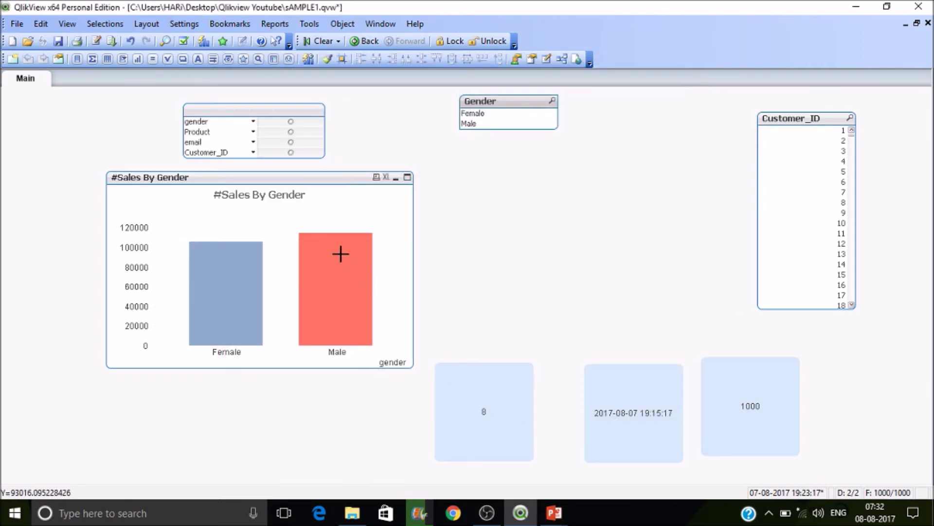
# - Move the multi box up-left and select Female for gender and Apple - Fuji for Product
pyautogui.moveTo(284, 110); pyautogui.dragTo(263, 108)
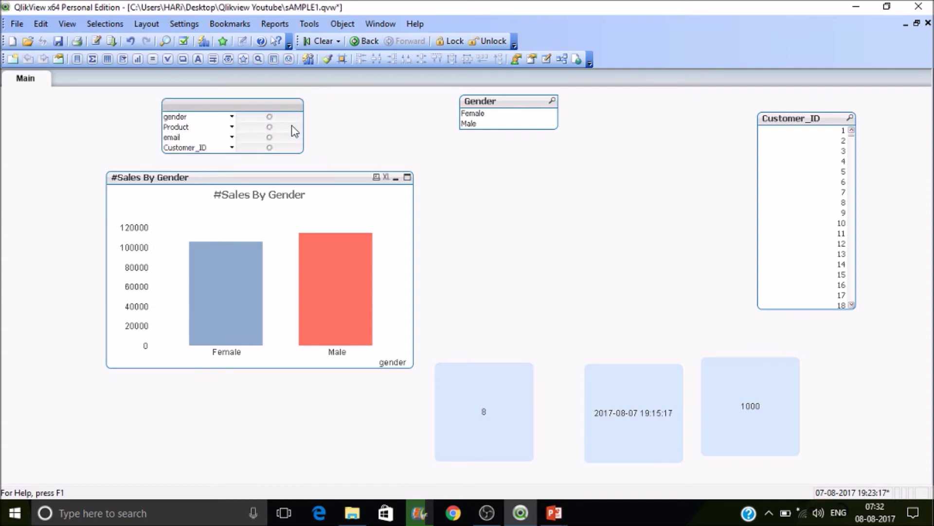
pyautogui.click(232, 118)
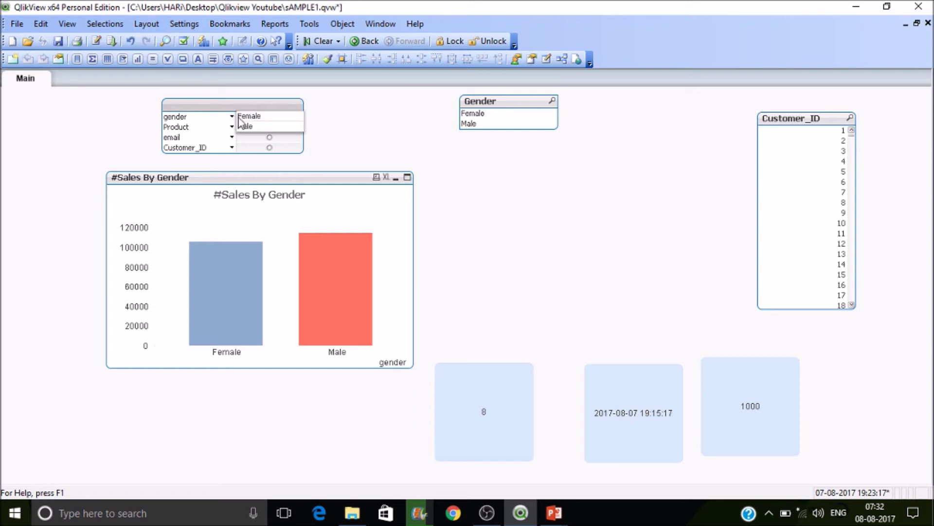
pyautogui.click(250, 117)
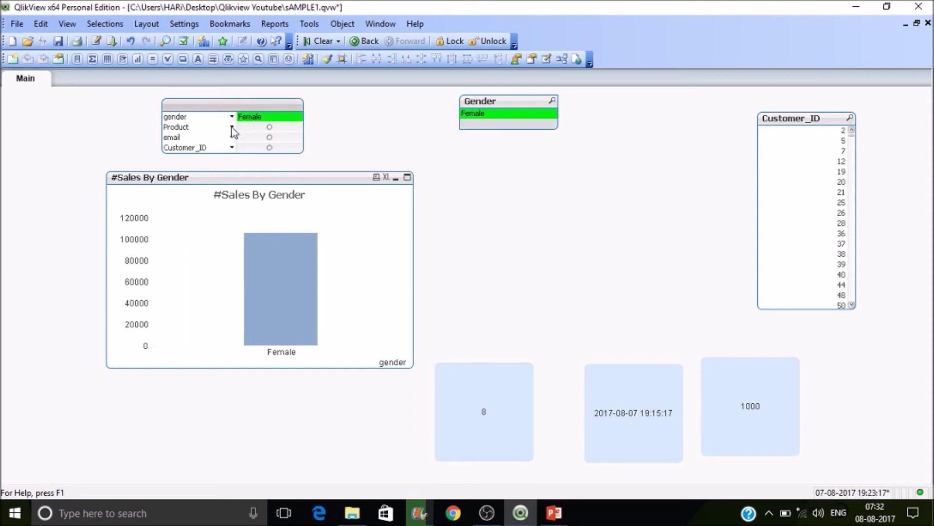
pyautogui.click(232, 127)
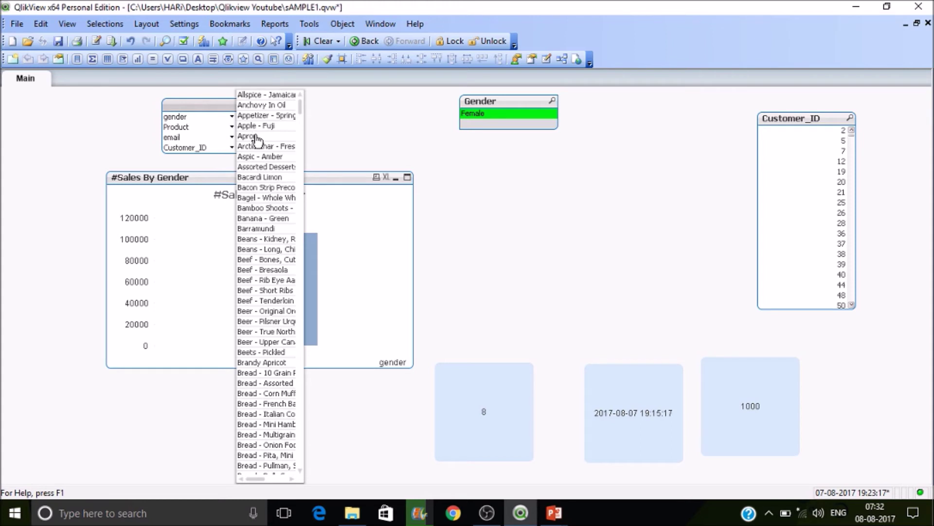
pyautogui.click(256, 128)
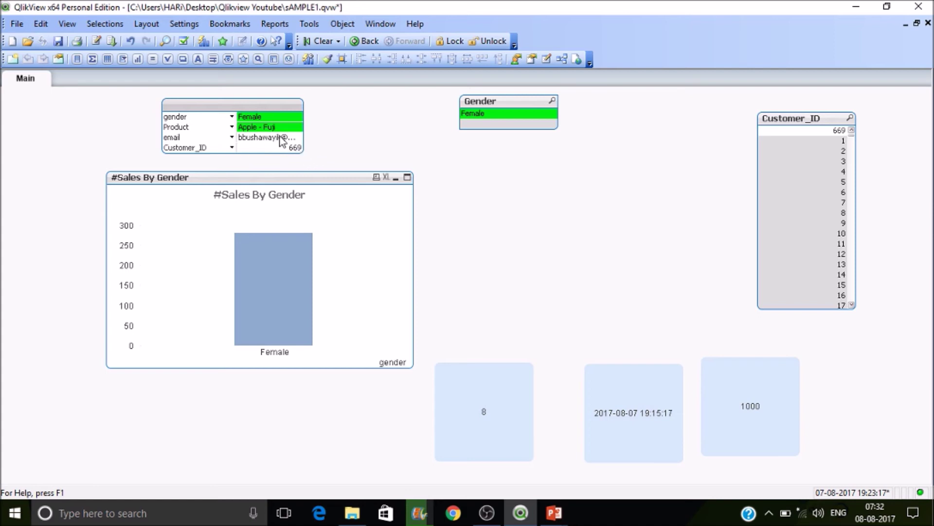
pyautogui.rightClick(284, 107)
pyautogui.click(313, 115)
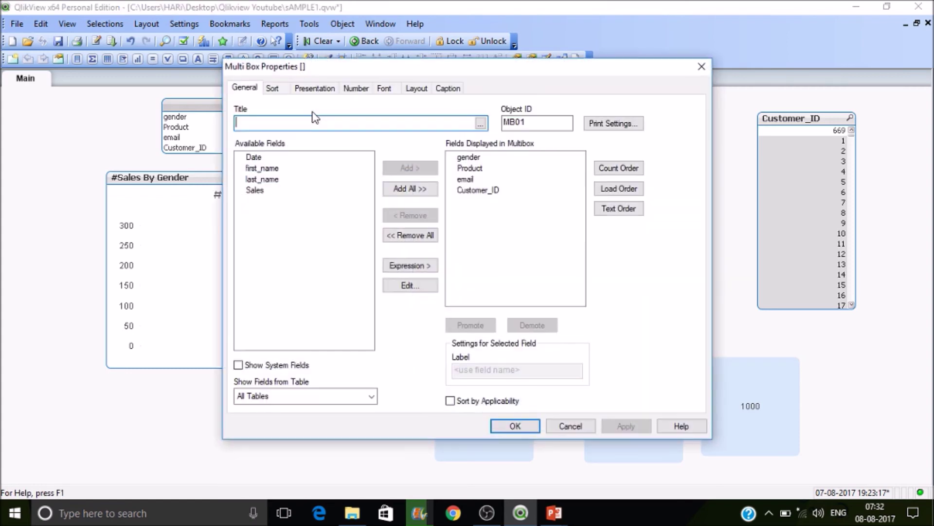
pyautogui.click(274, 88)
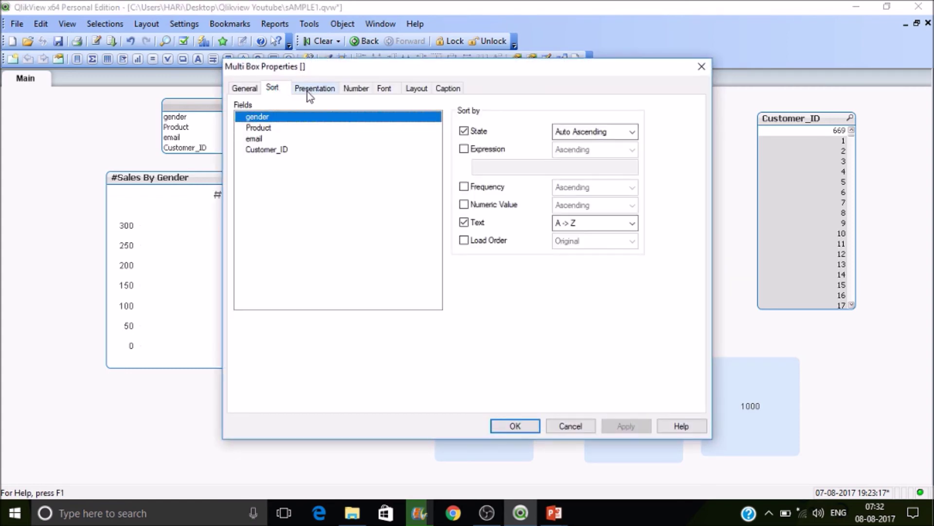
pyautogui.click(307, 90)
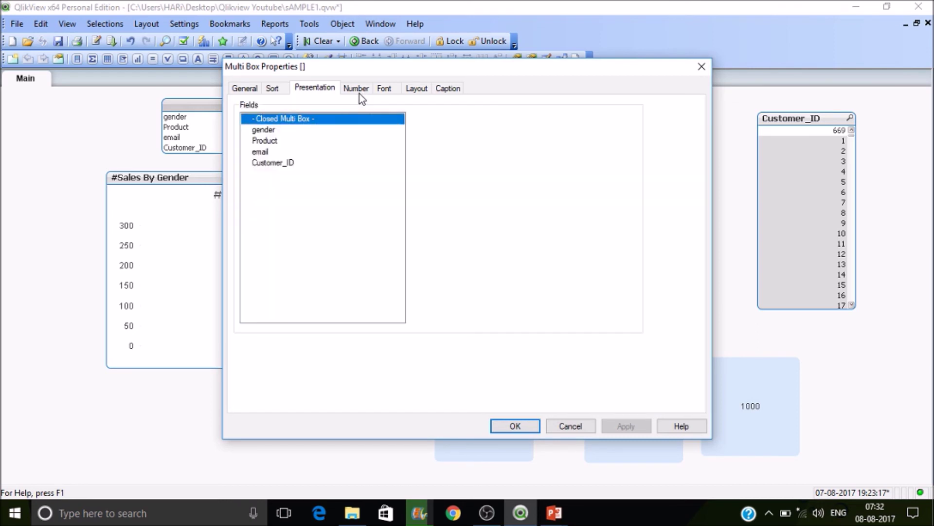
pyautogui.click(272, 130)
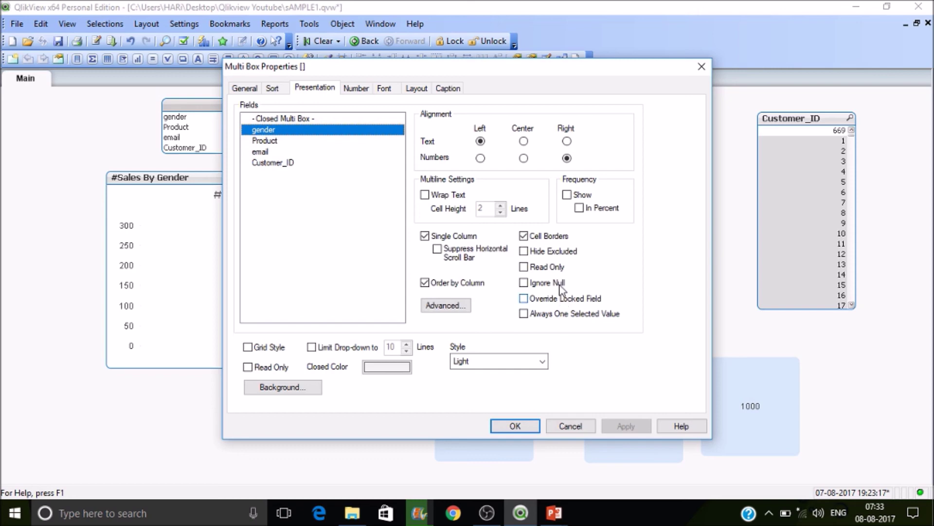
pyautogui.click(348, 86)
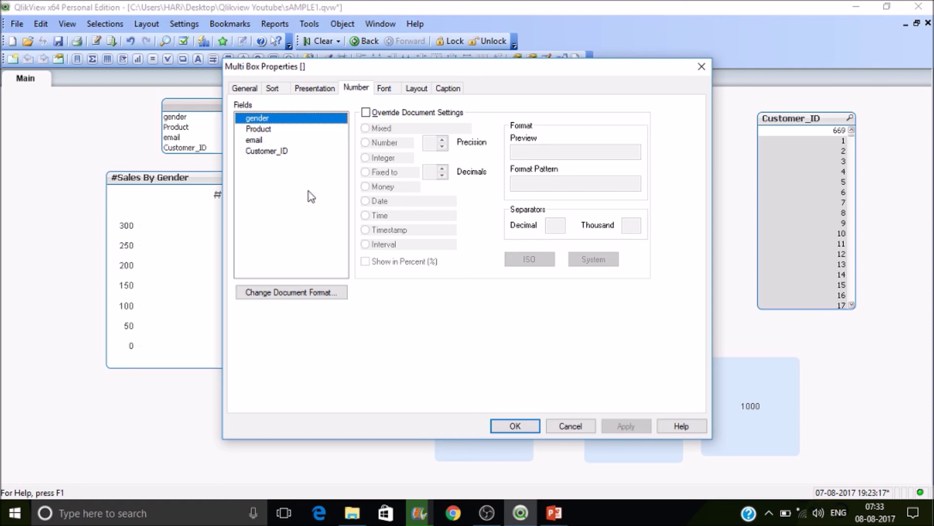
pyautogui.click(384, 88)
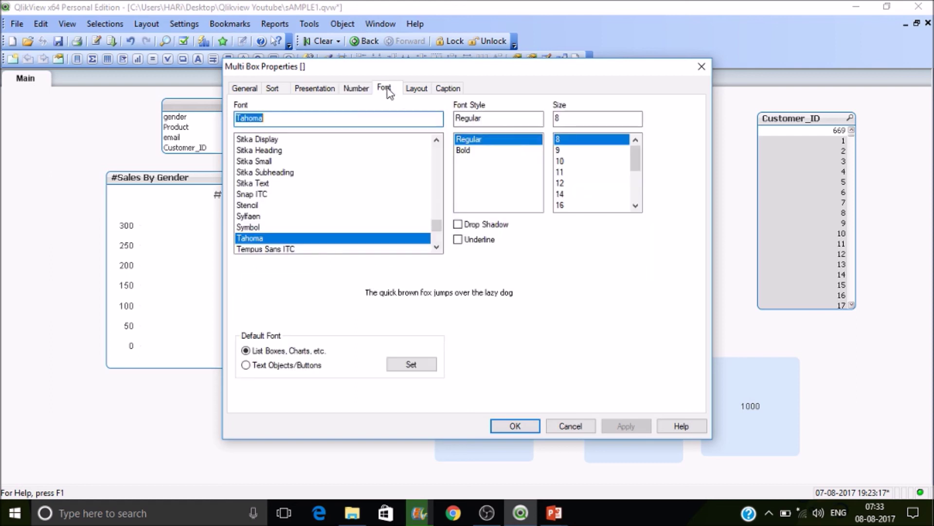
pyautogui.click(424, 89)
pyautogui.click(447, 88)
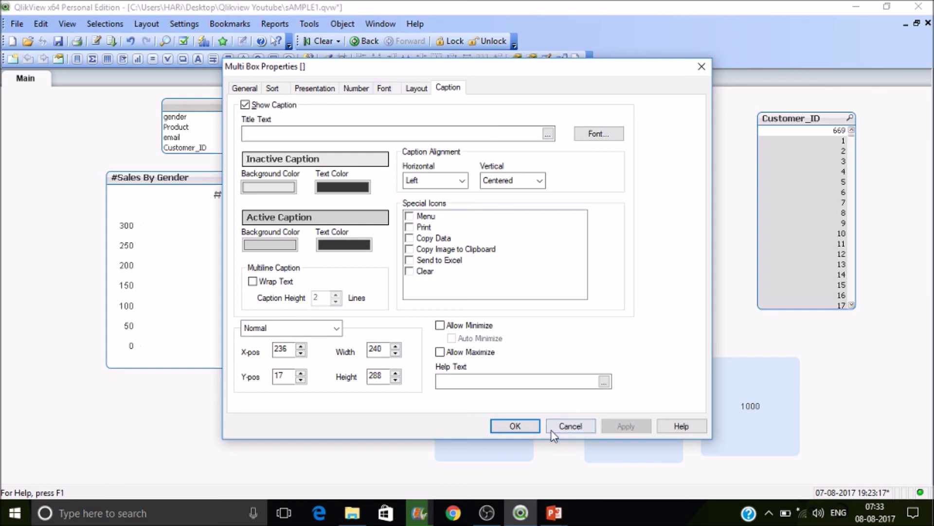
pyautogui.click(527, 427)
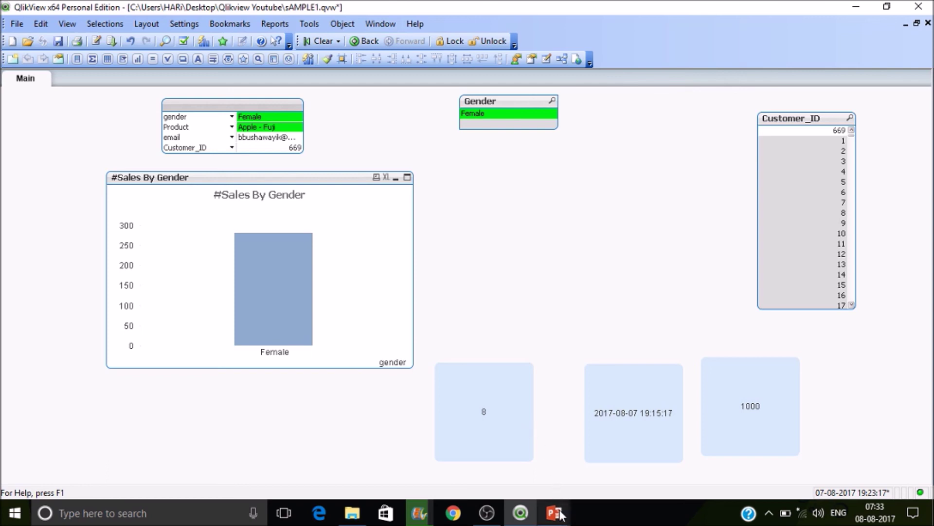
pyautogui.moveTo(561, 515)
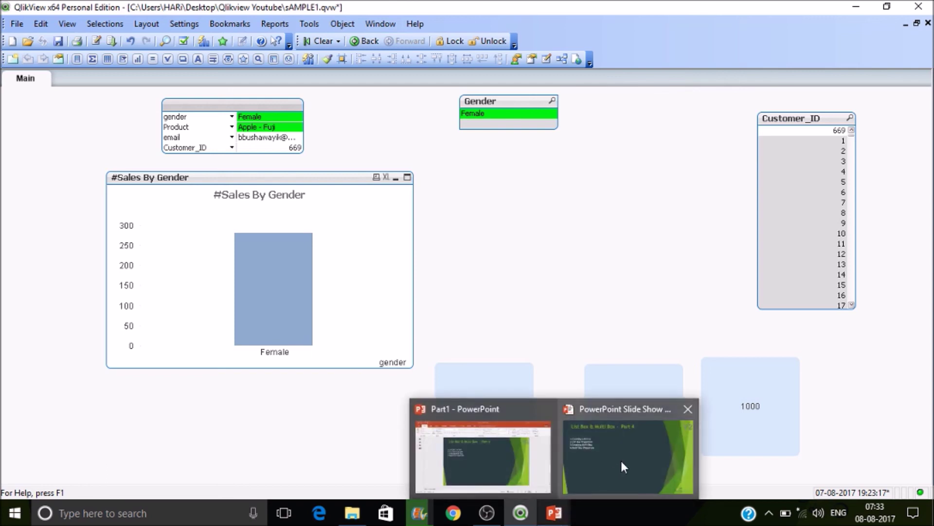